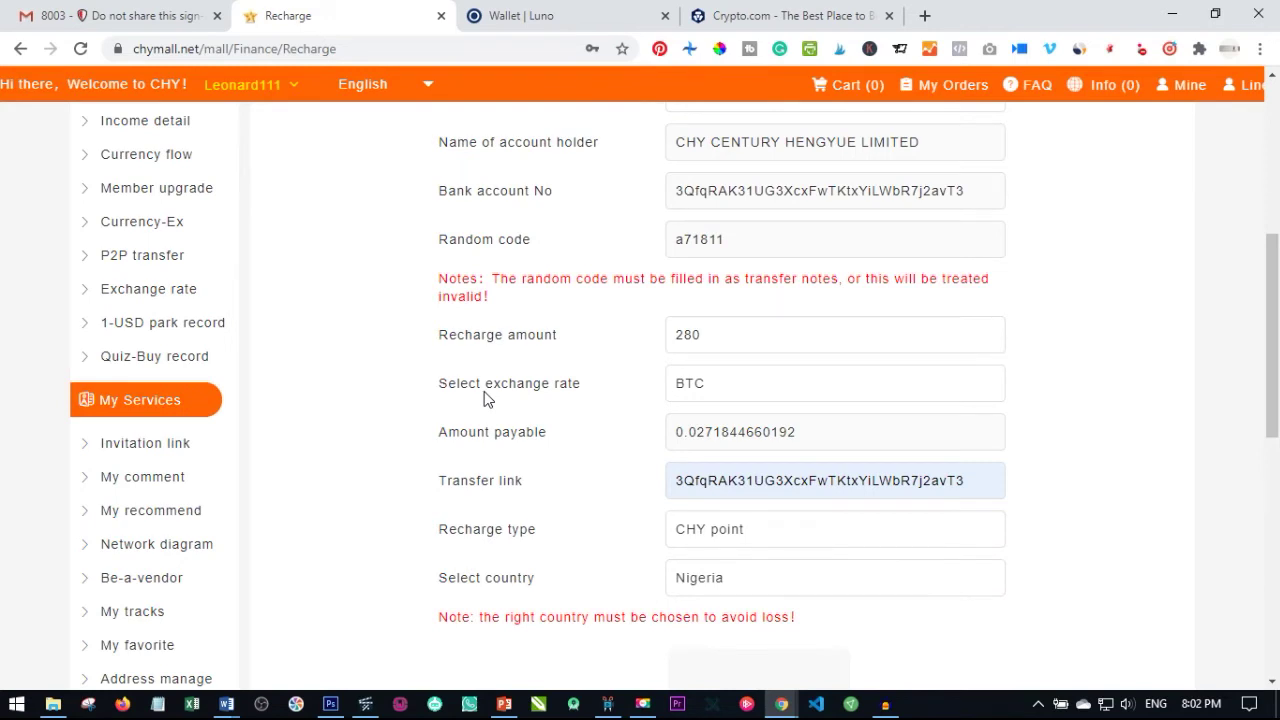
# - Keep BTC as the company account for the 280 CHY Mall recharge
pyautogui.scroll(1, 580, 408)
pyautogui.scroll(-1, 583, 408)
pyautogui.scroll(3, 700, 431)
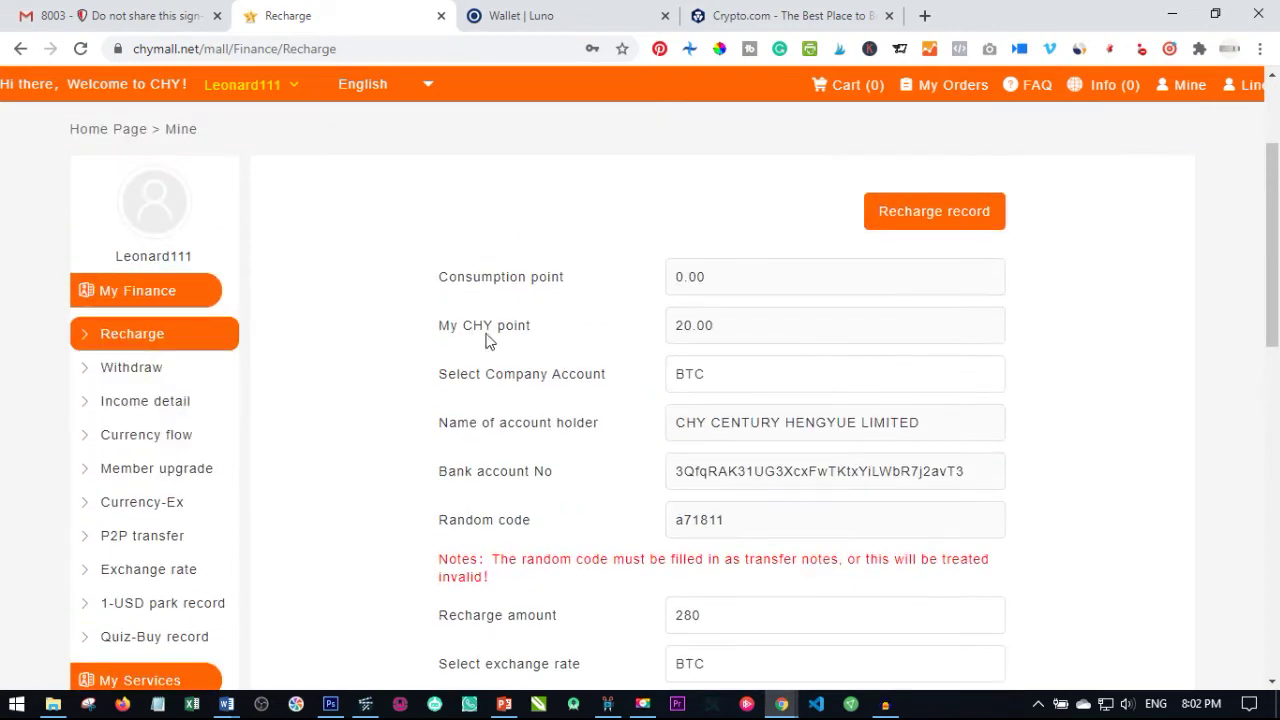
pyautogui.scroll(-1, 626, 350)
pyautogui.click(853, 287)
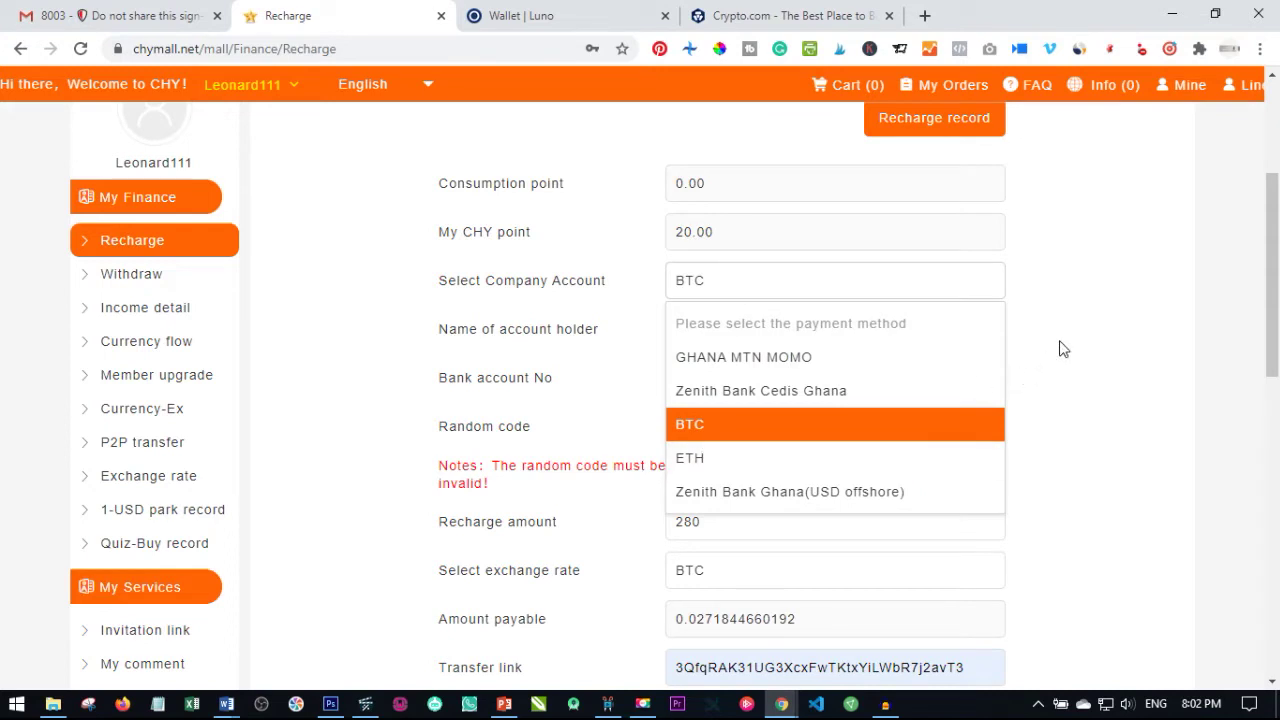
pyautogui.click(751, 423)
# - Review the BTC recharge details, then switch to the Luno wallet
pyautogui.scroll(-1, 745, 420)
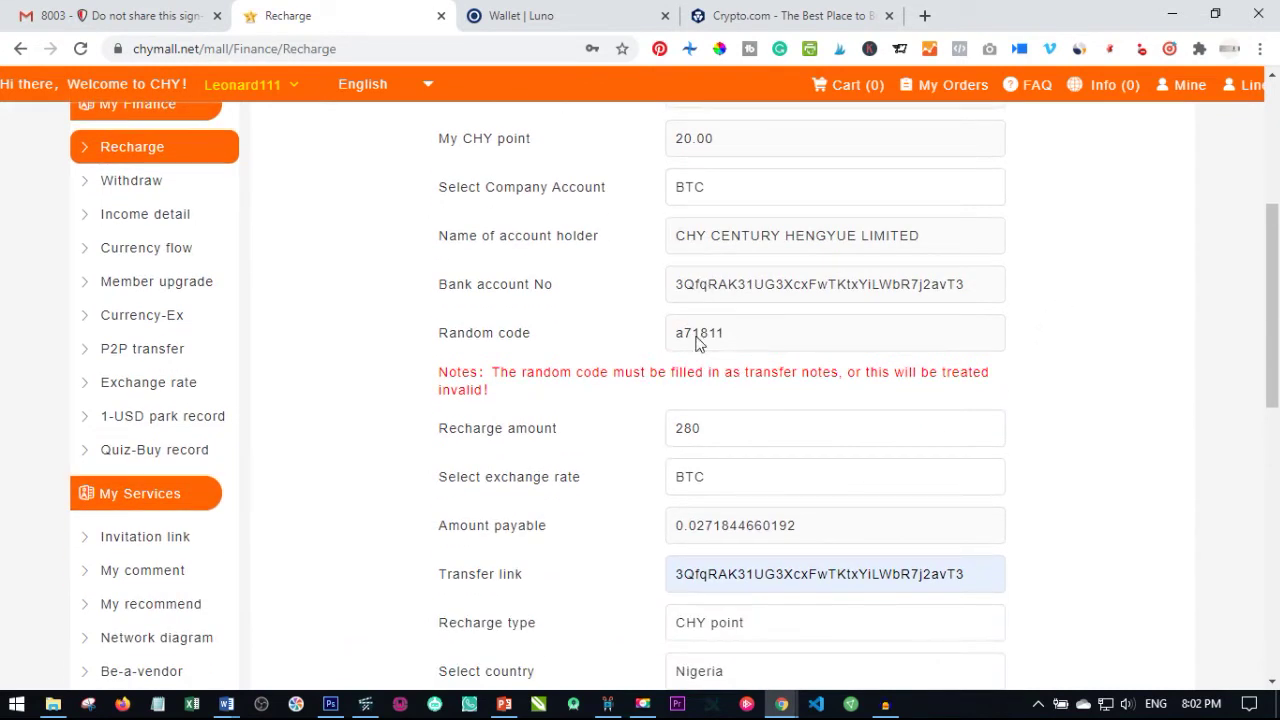
pyautogui.scroll(-1, 668, 428)
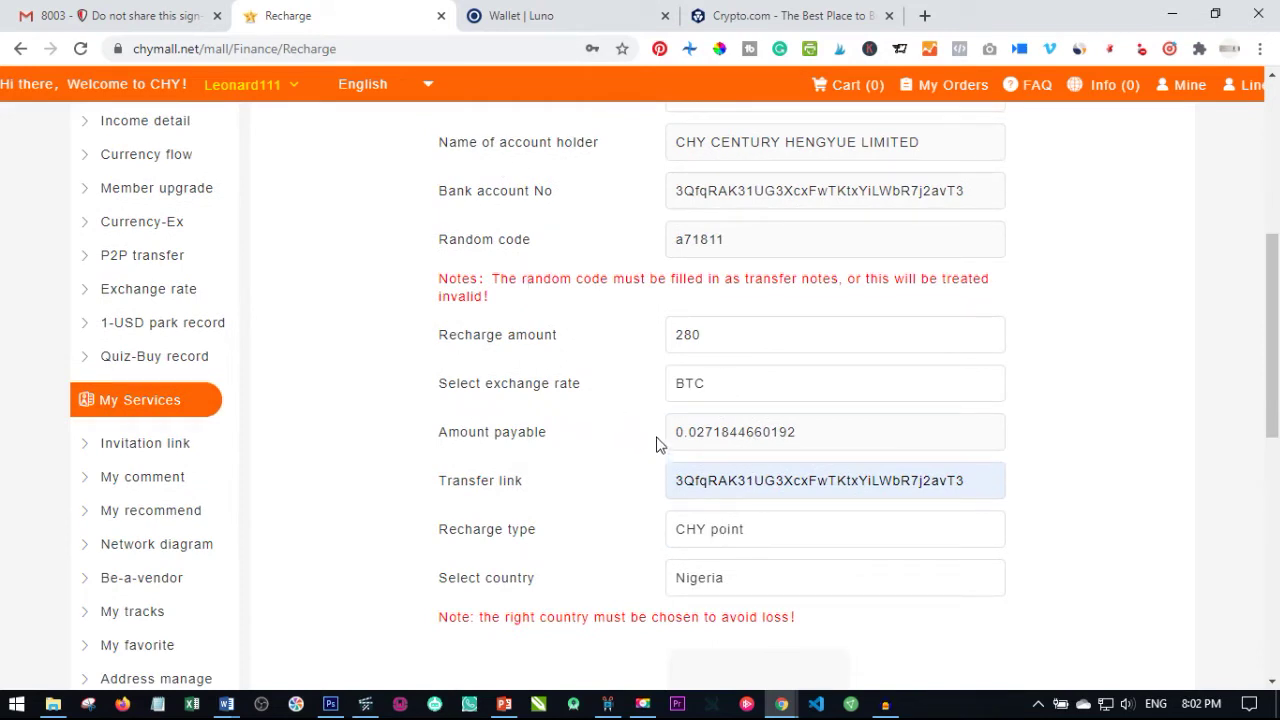
pyautogui.click(515, 12)
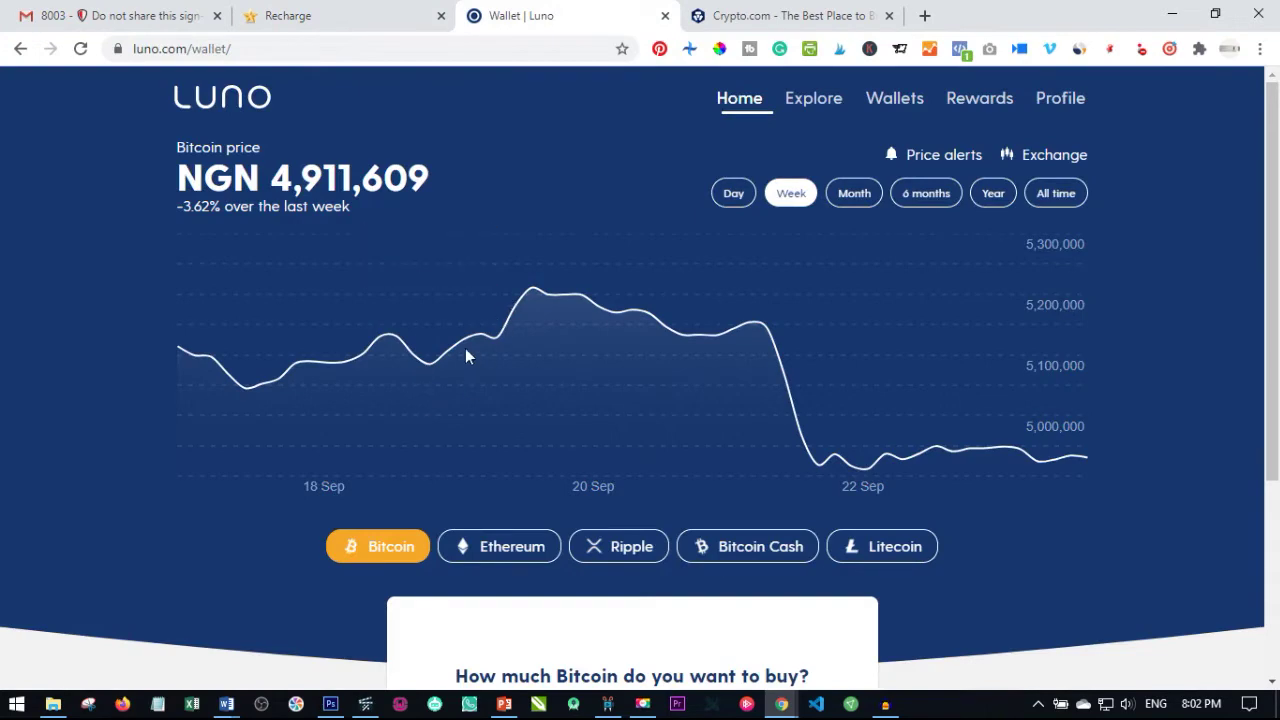
# - Open the NGN wallet from the Wallets overview and start a deposit into it
pyautogui.scroll(-2, 569, 295)
pyautogui.scroll(2, 568, 298)
pyautogui.click(895, 103)
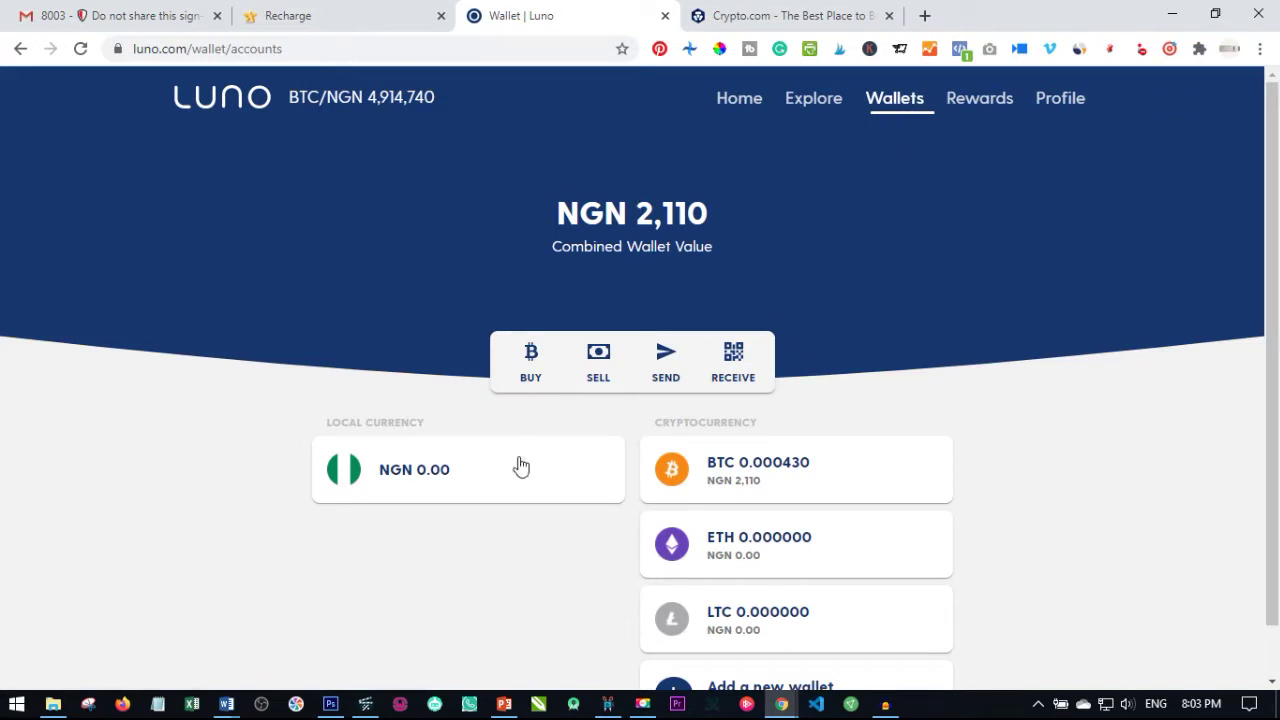
pyautogui.click(403, 476)
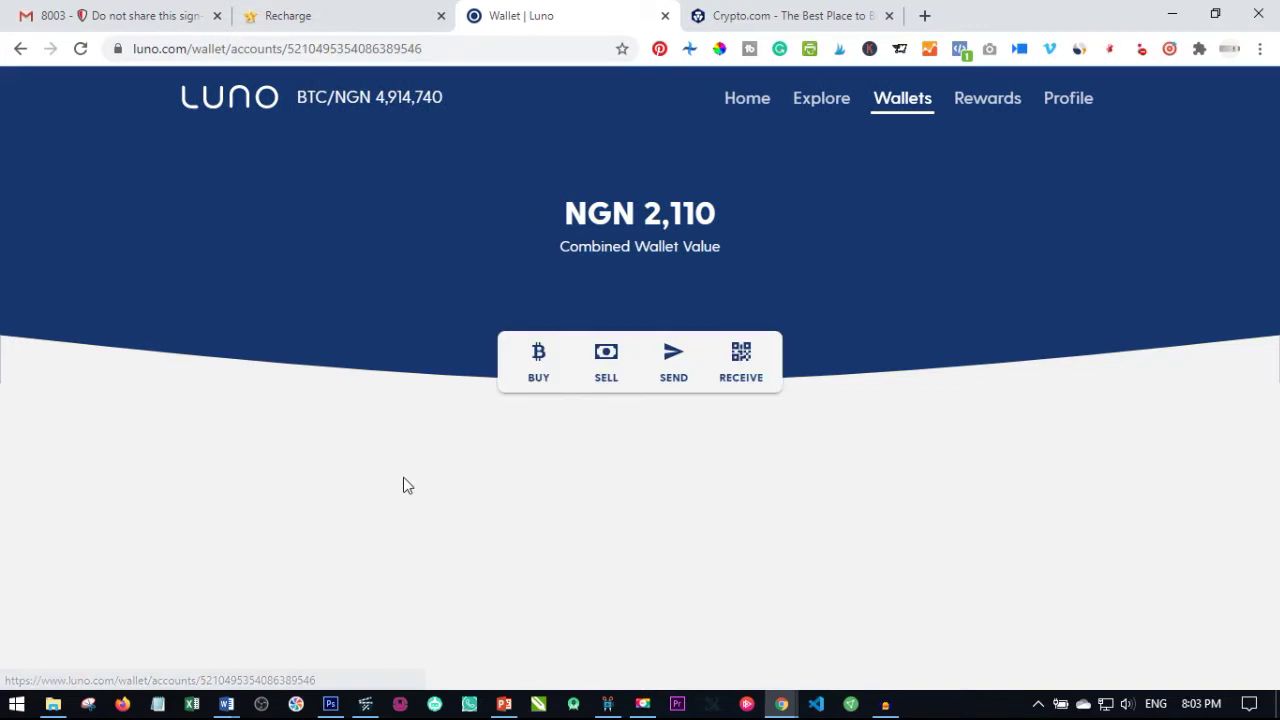
pyautogui.scroll(-1, 531, 406)
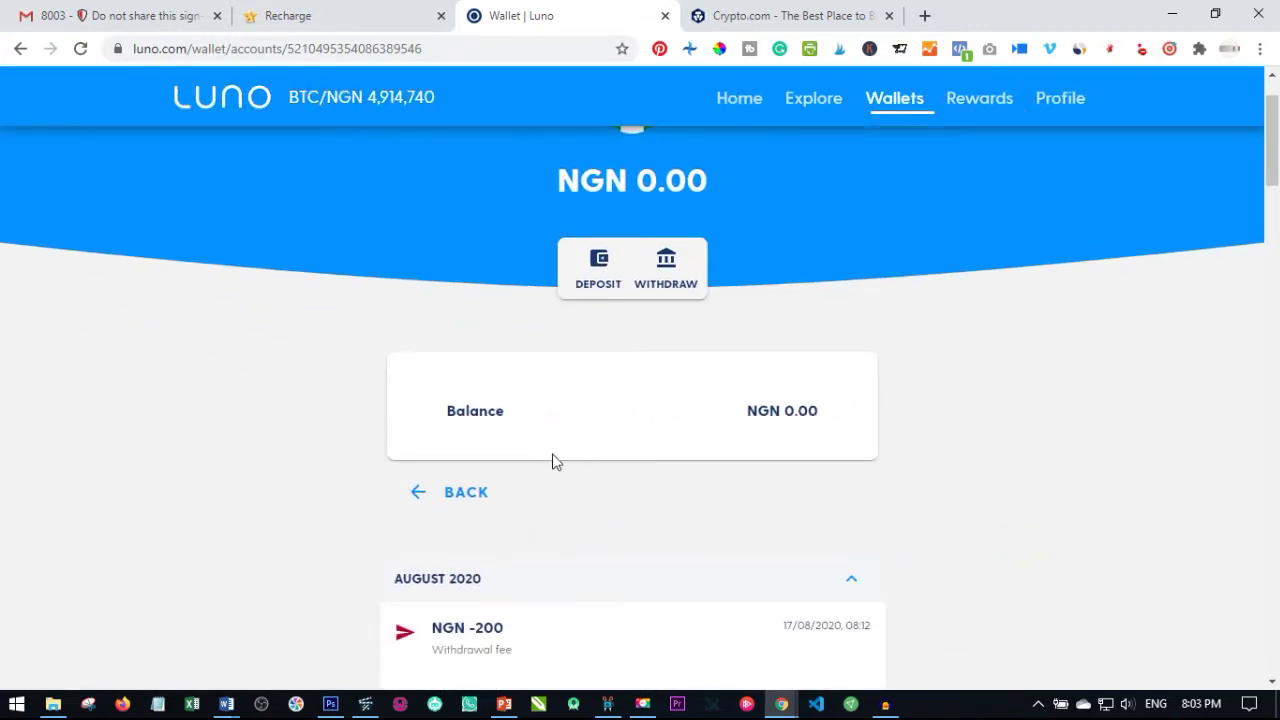
pyautogui.click(597, 287)
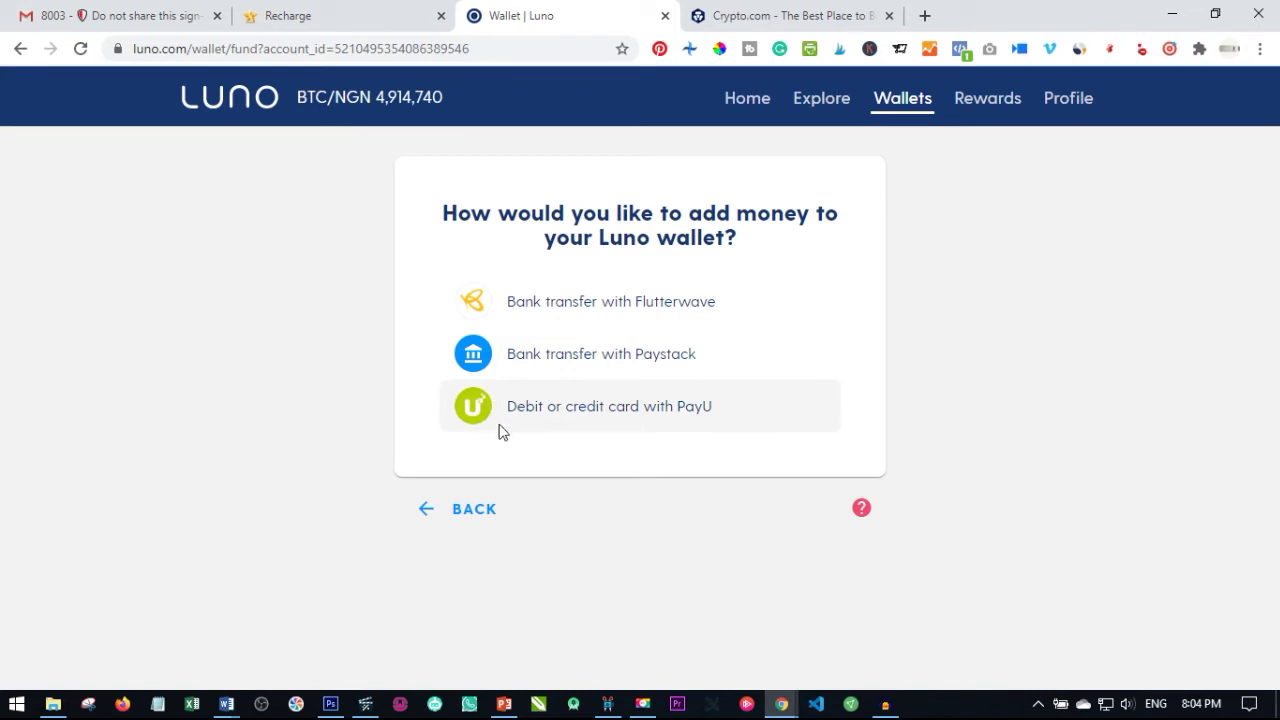
# - Set up a NGN 120,000 PayU card deposit, showing NGN 1,896 fee and NGN 121,896 total
pyautogui.click(610, 412)
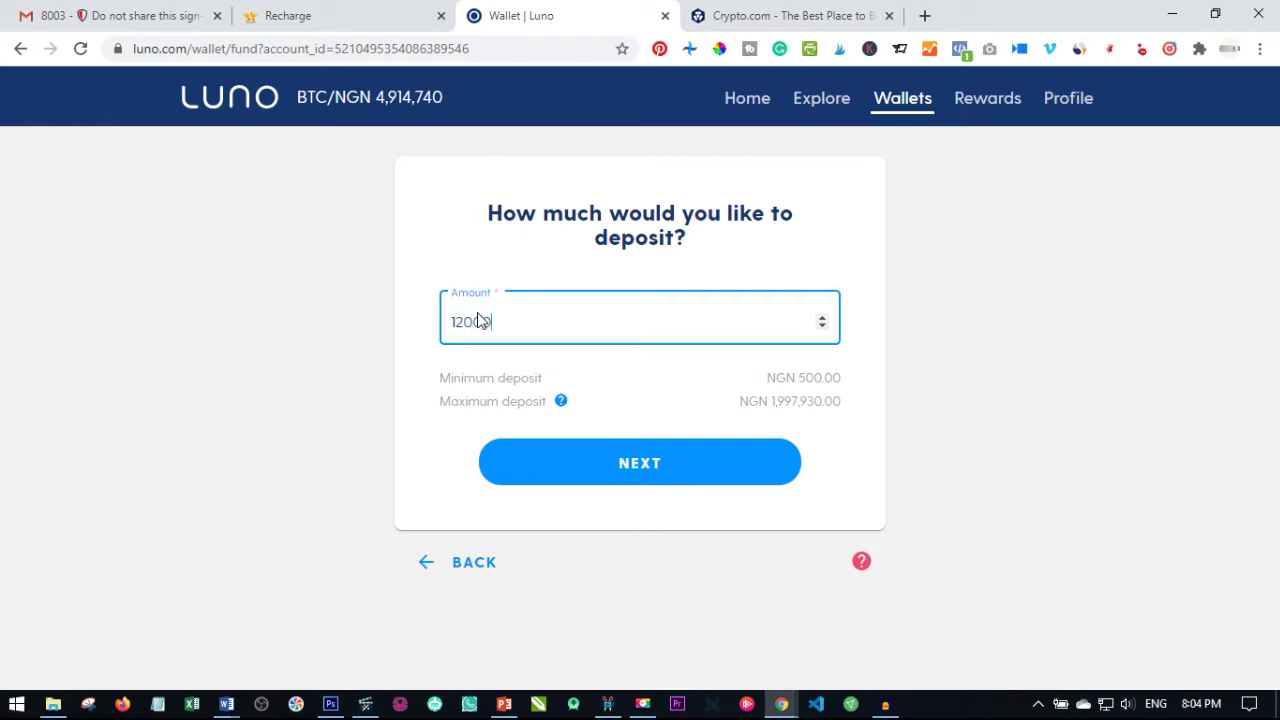
pyautogui.click(431, 449)
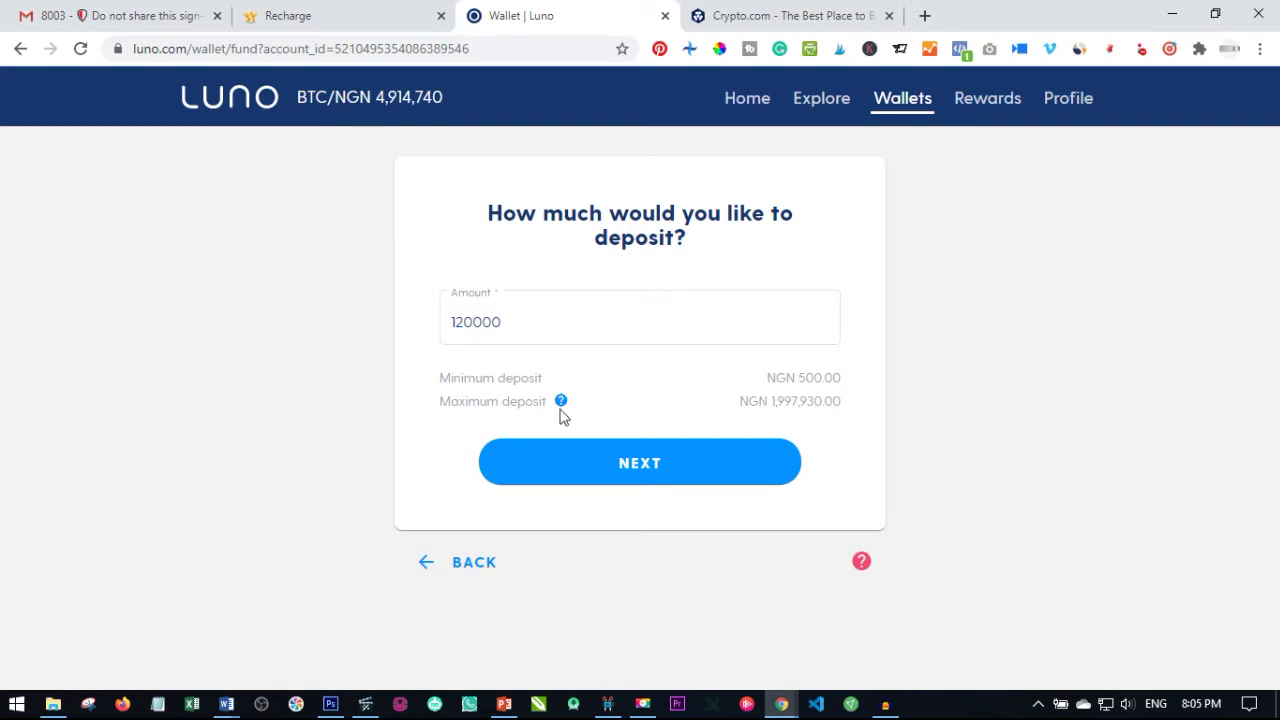
pyautogui.click(458, 322)
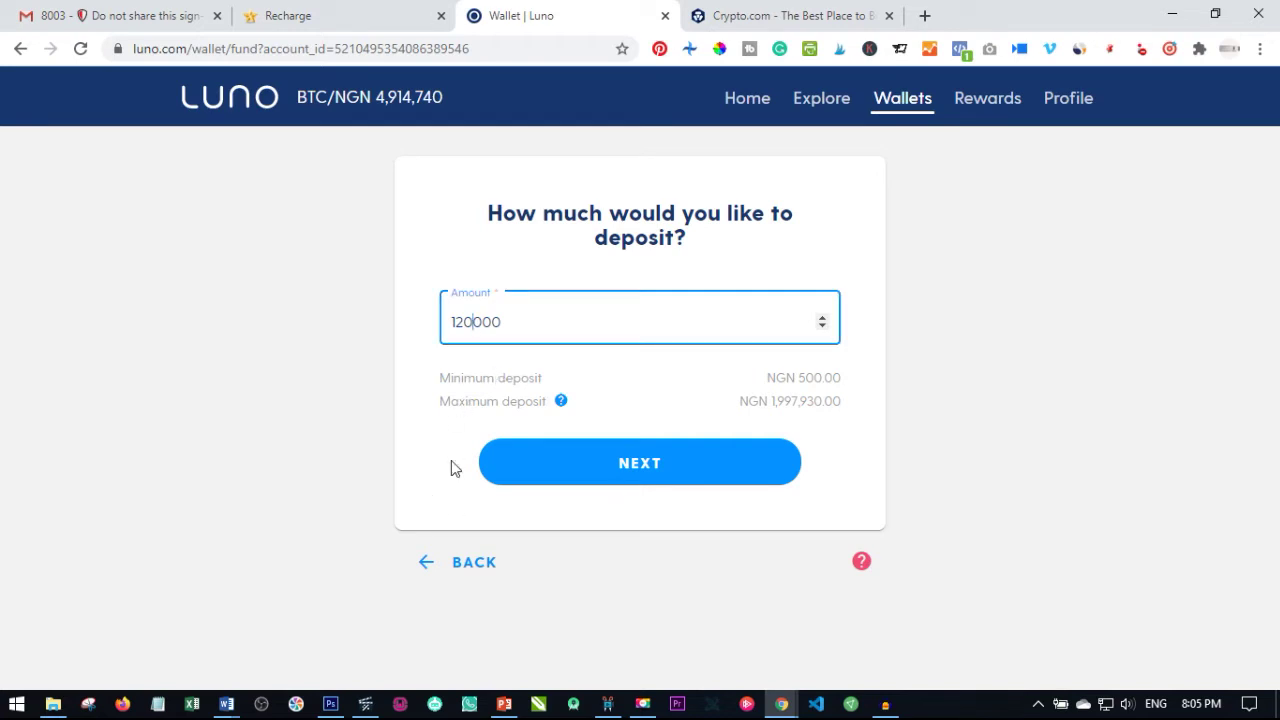
pyautogui.click(633, 467)
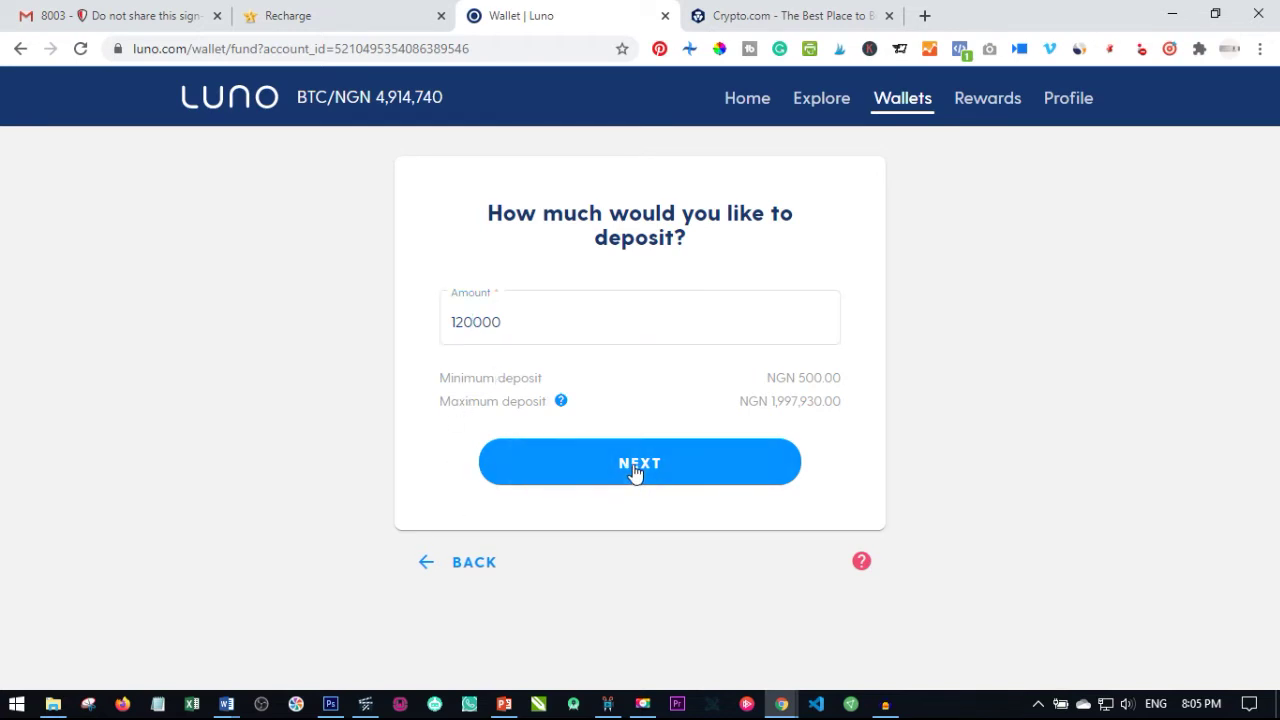
pyautogui.scroll(-1, 530, 452)
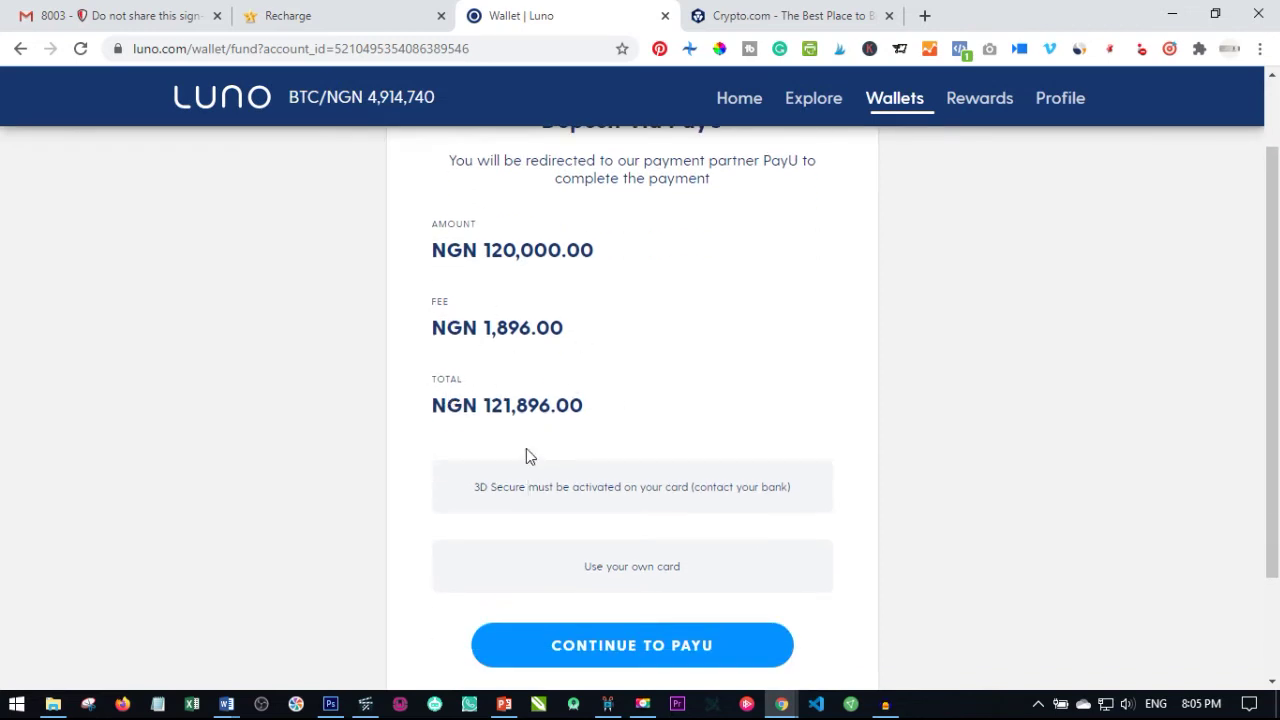
pyautogui.scroll(-1, 526, 451)
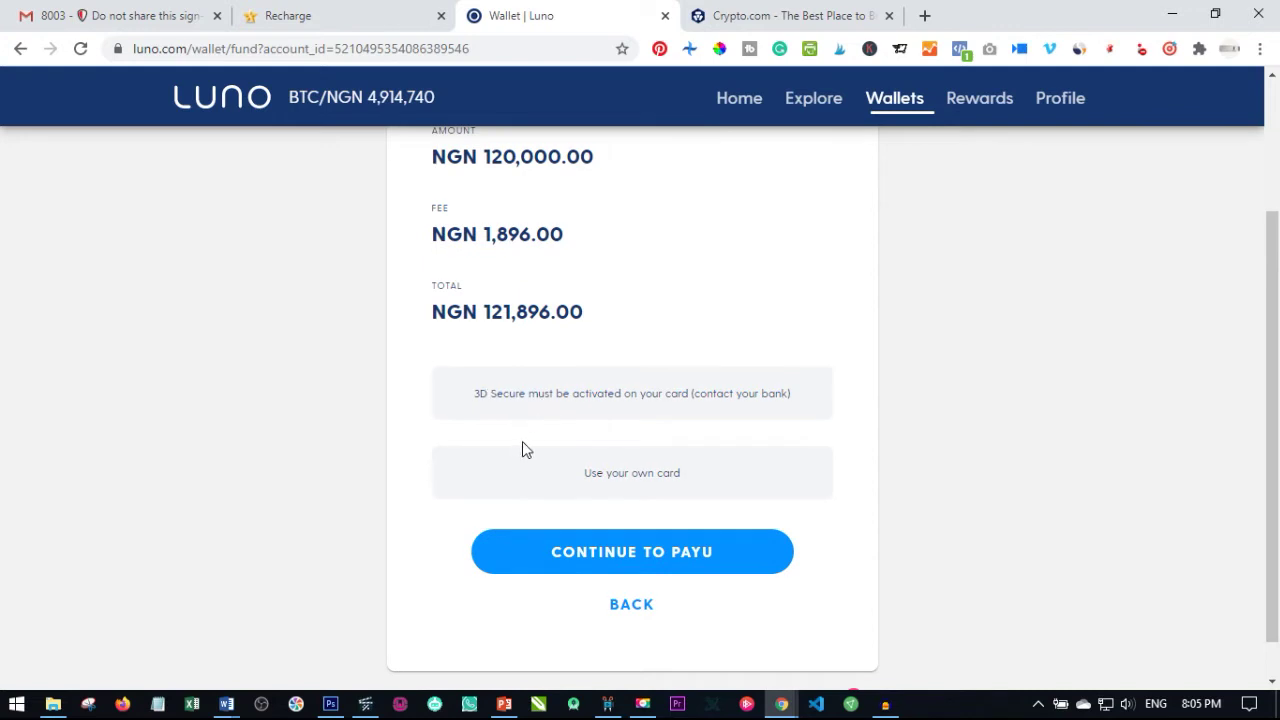
pyautogui.scroll(-1, 523, 448)
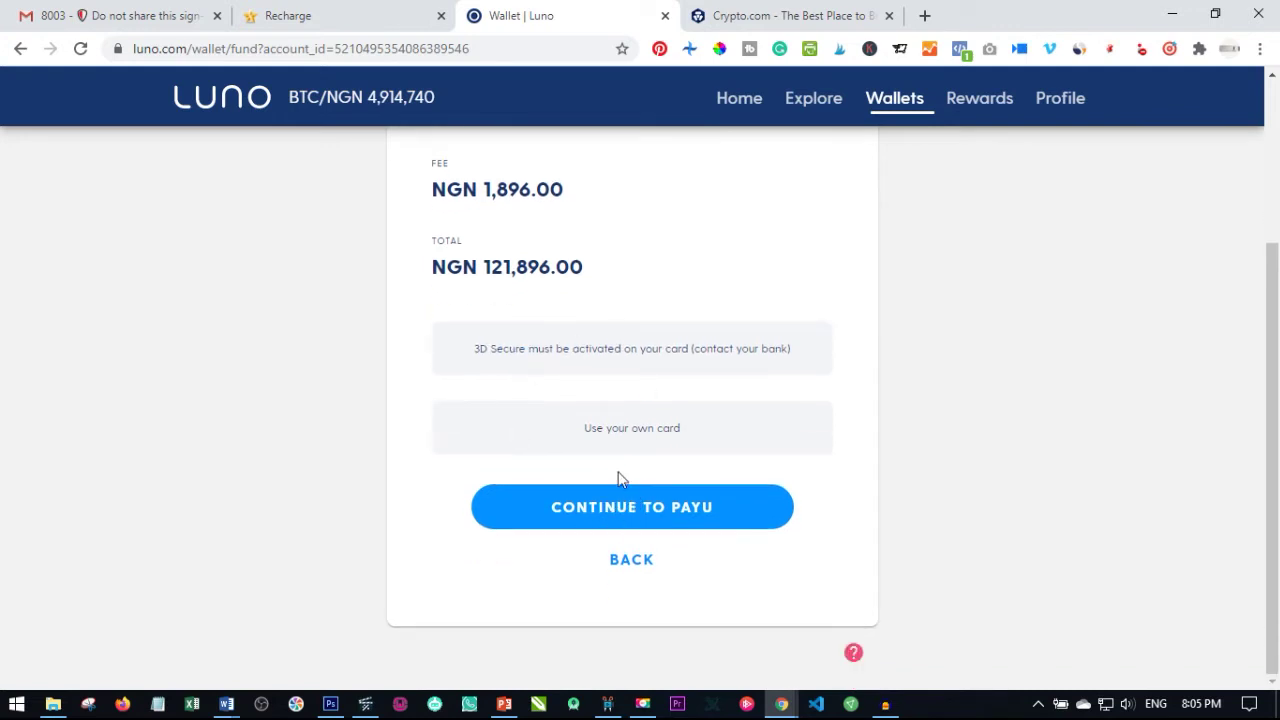
# - Continue to PayU and submit the card details for the NGN 121,896 payment
pyautogui.click(634, 518)
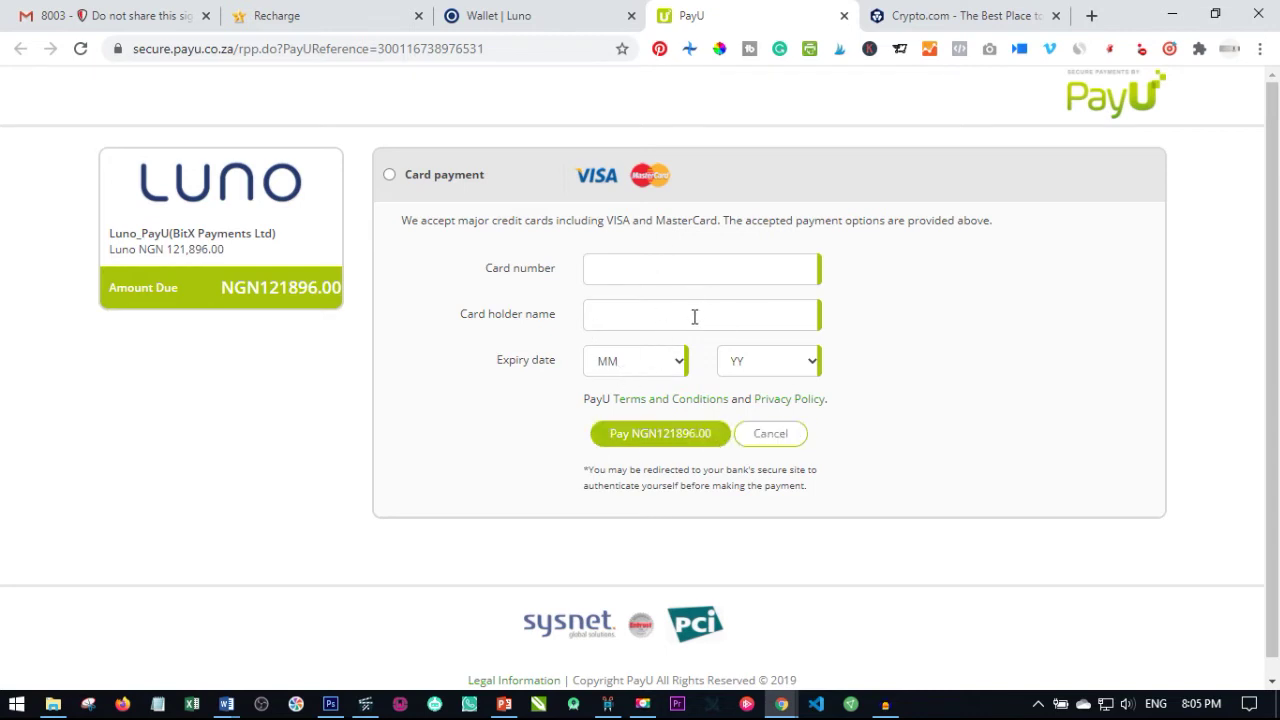
pyautogui.click(712, 436)
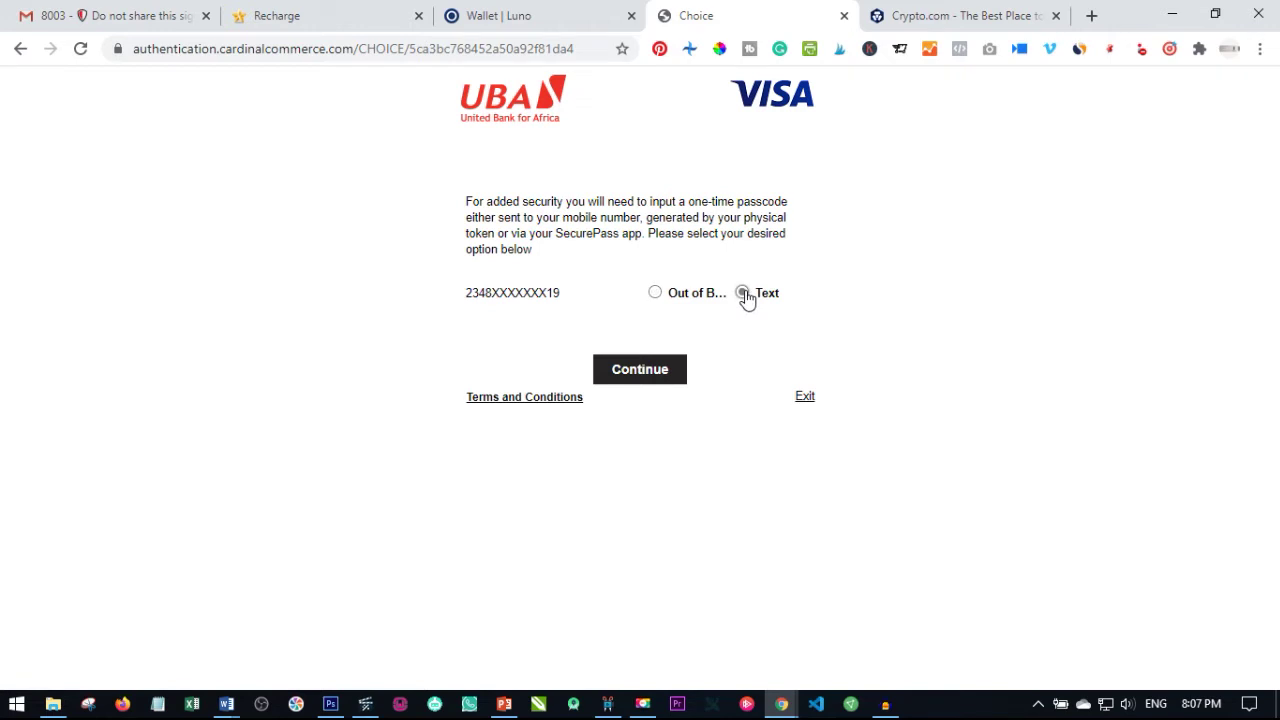
# - Have the passcode sent by text, then paste and submit it to complete the deposit
pyautogui.click(655, 374)
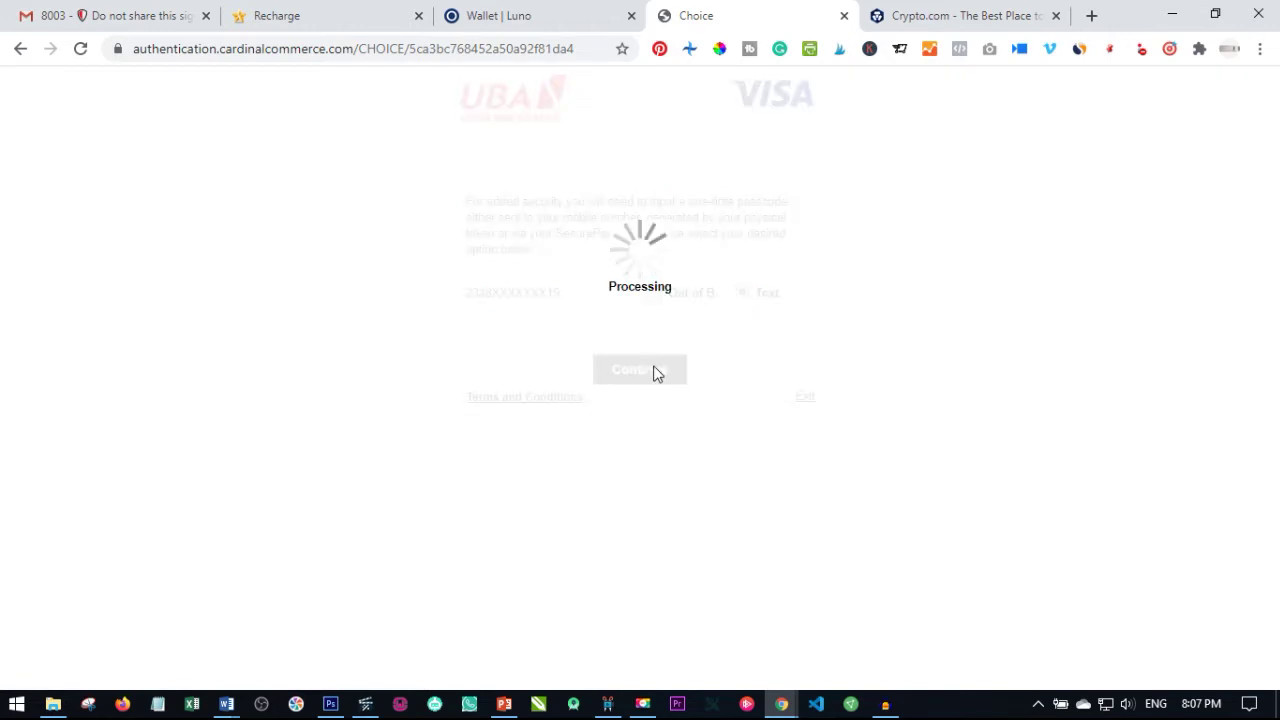
pyautogui.click(683, 347)
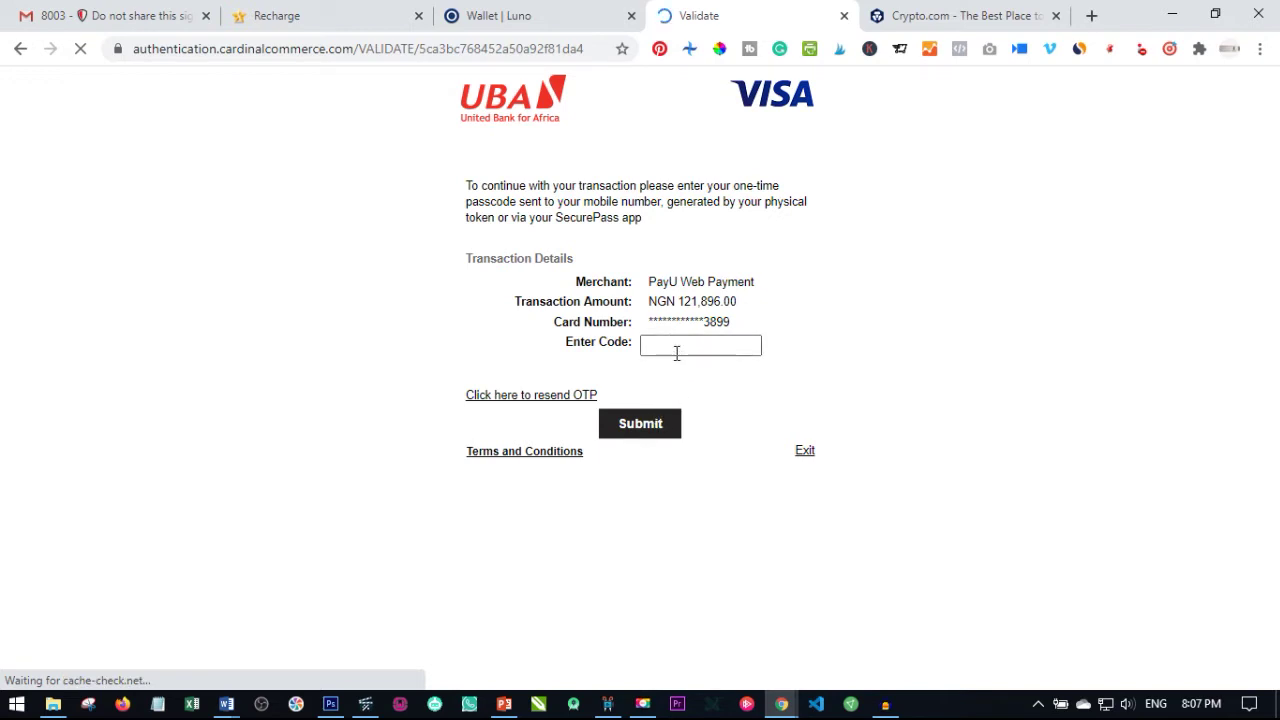
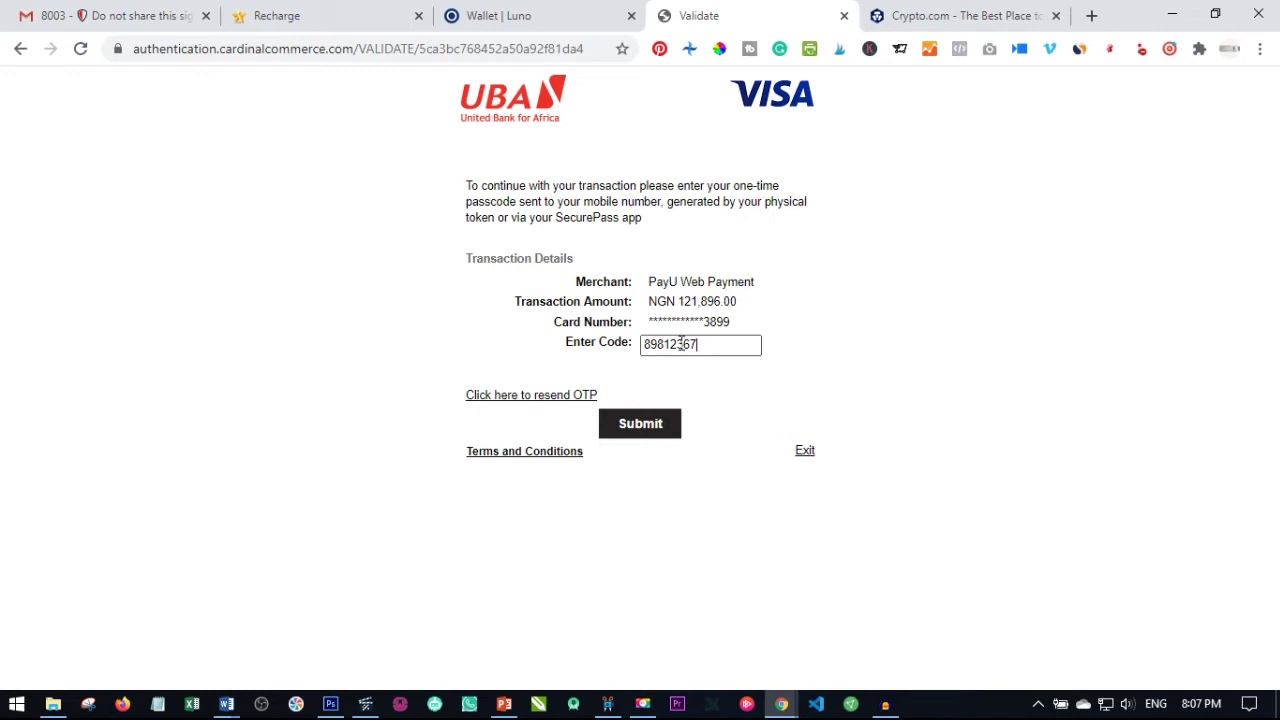
pyautogui.click(637, 427)
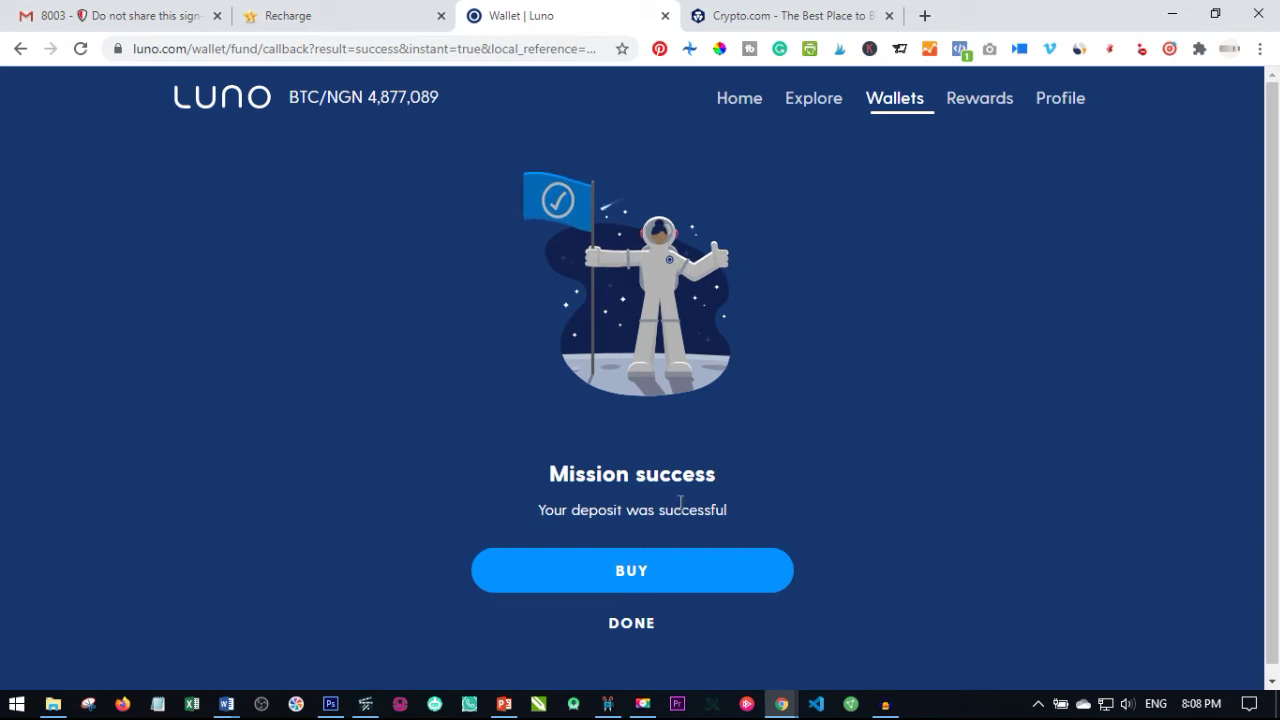
# - Leave the deposit success page to see the NGN wallet holding 120,000.00
pyautogui.scroll(-1, 669, 487)
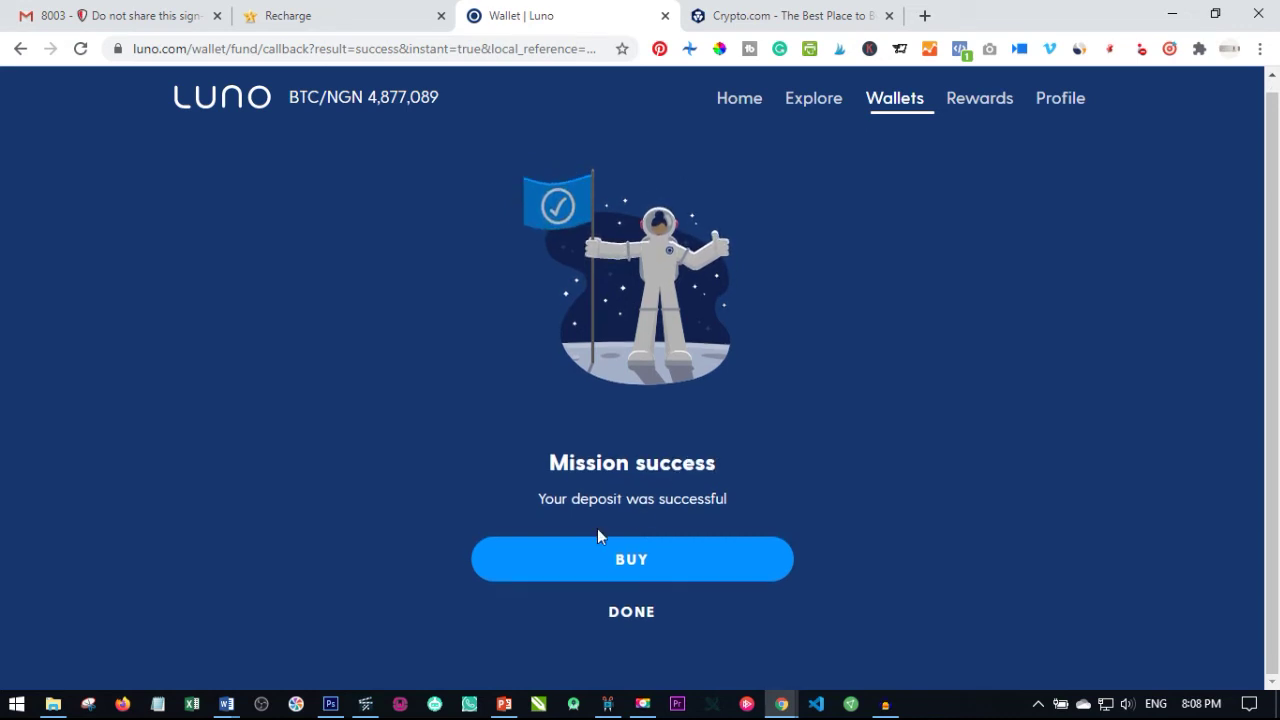
pyautogui.click(633, 612)
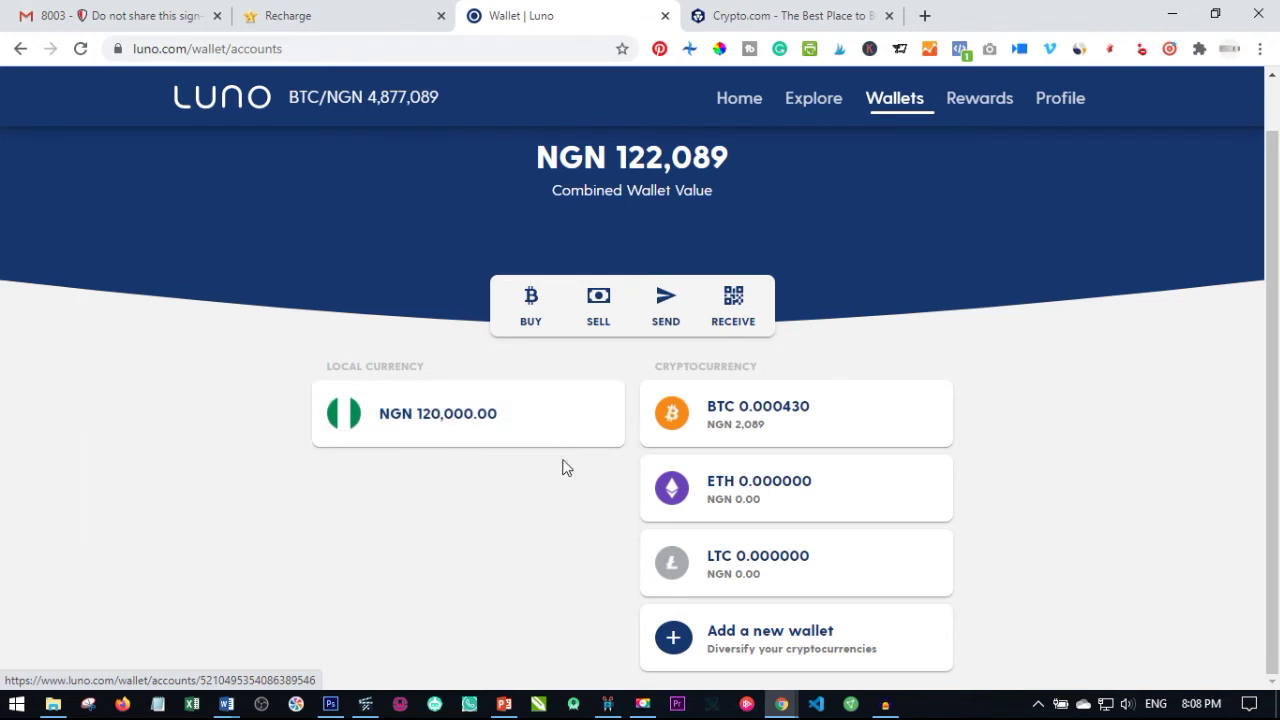
# - Start a Bitcoin purchase paid from the NGN wallet for the available NGN 120,000
pyautogui.click(527, 320)
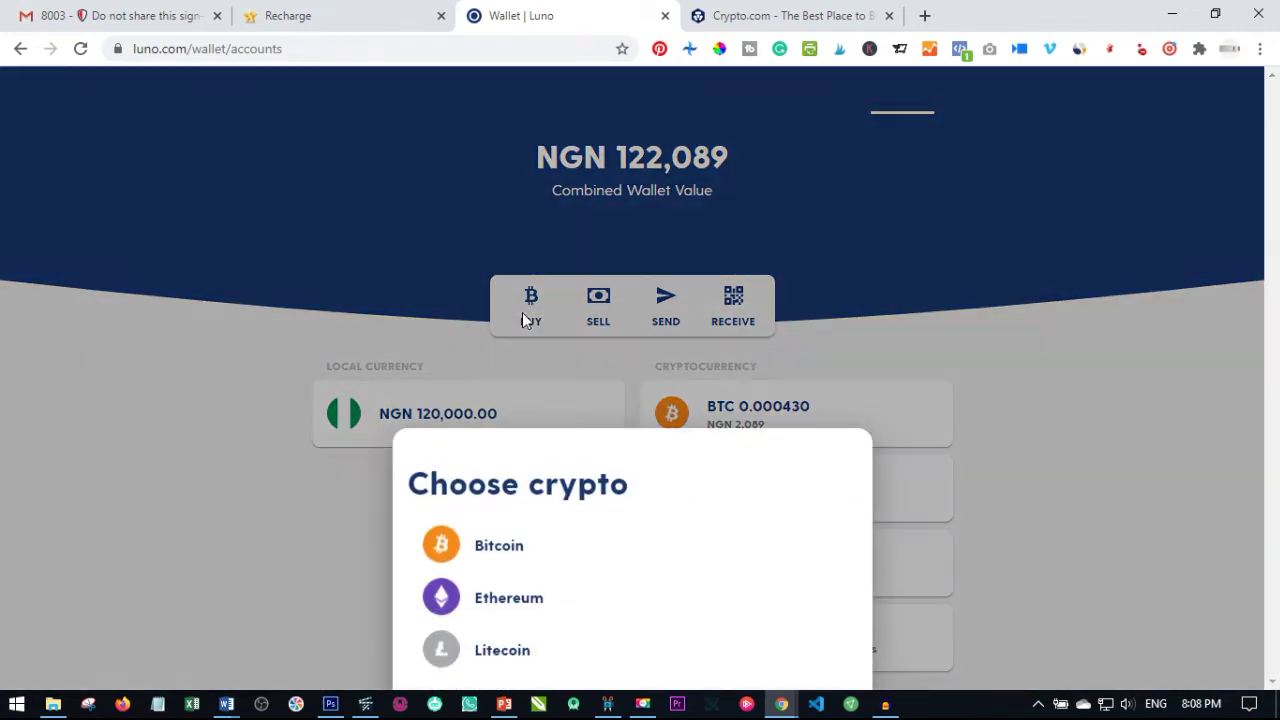
pyautogui.click(503, 548)
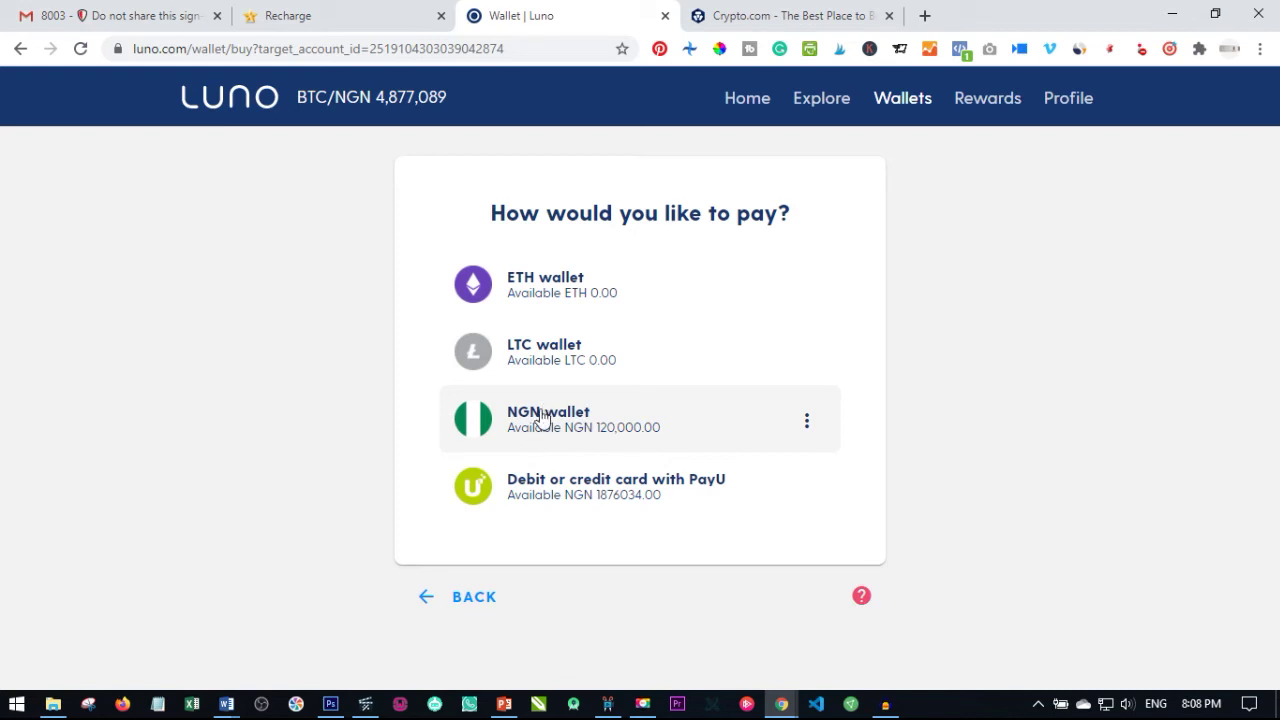
pyautogui.click(551, 421)
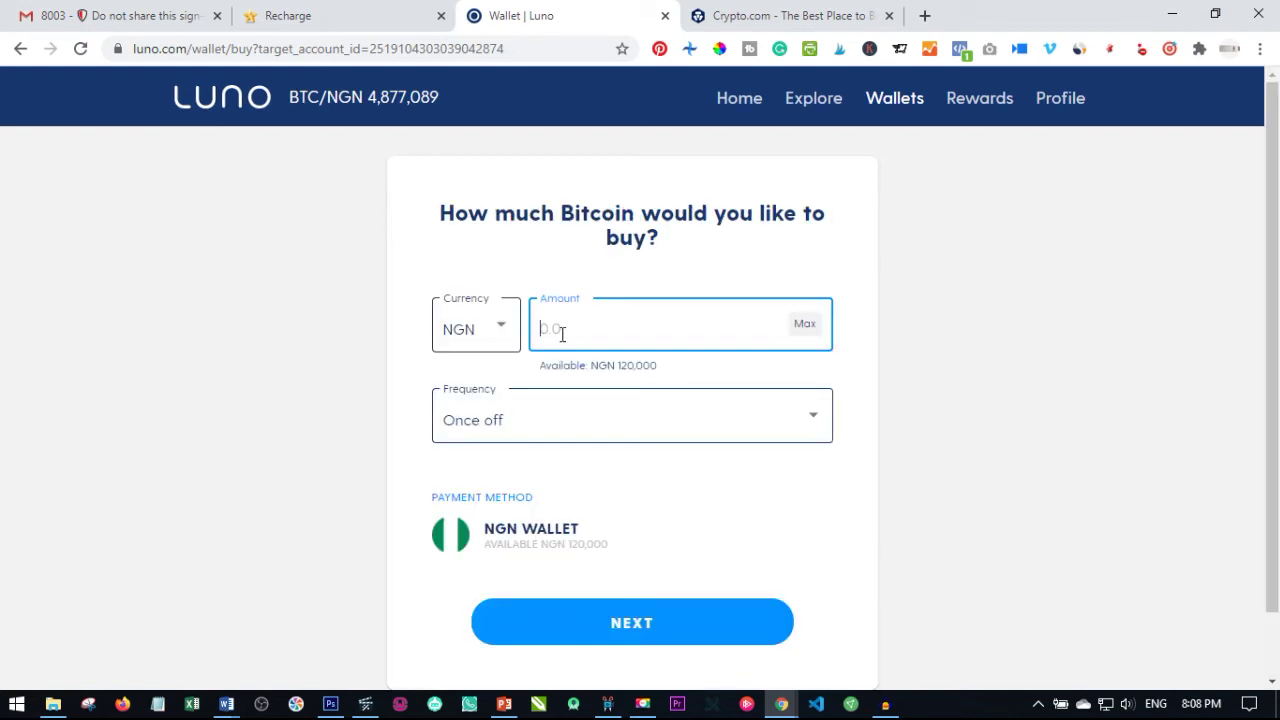
pyautogui.click(624, 366)
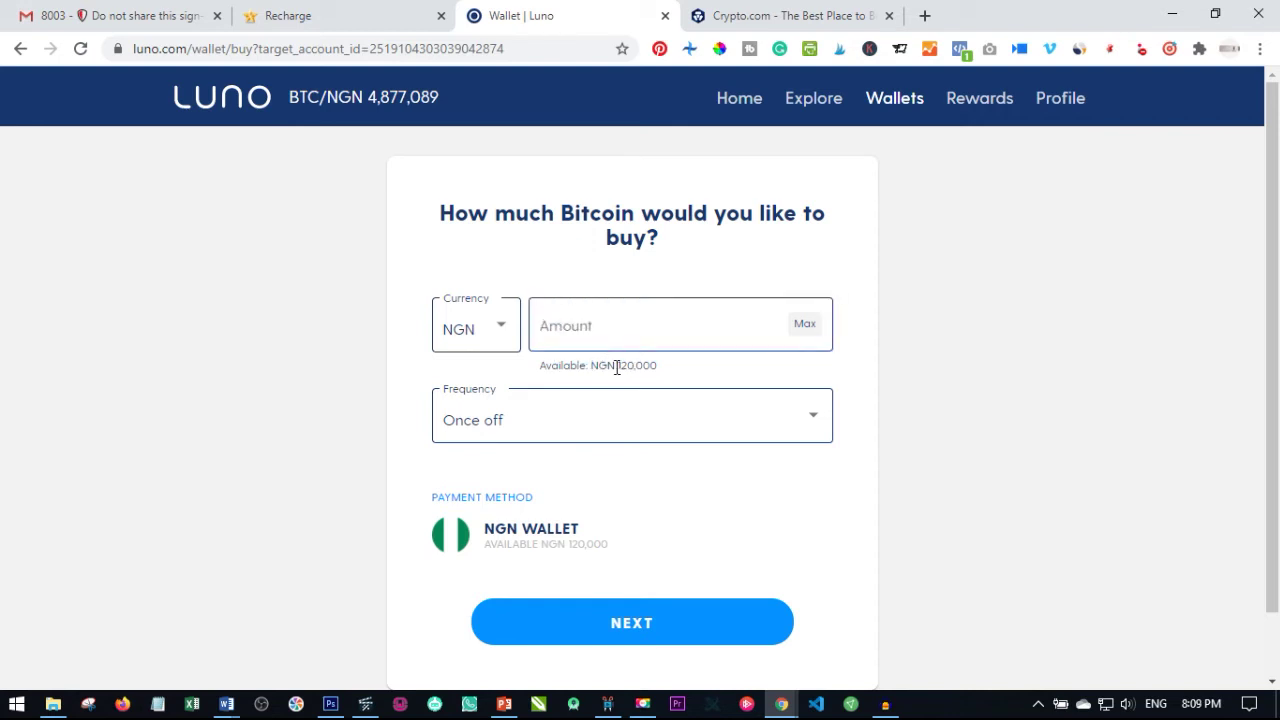
pyautogui.doubleClick(622, 366)
pyautogui.click(623, 326)
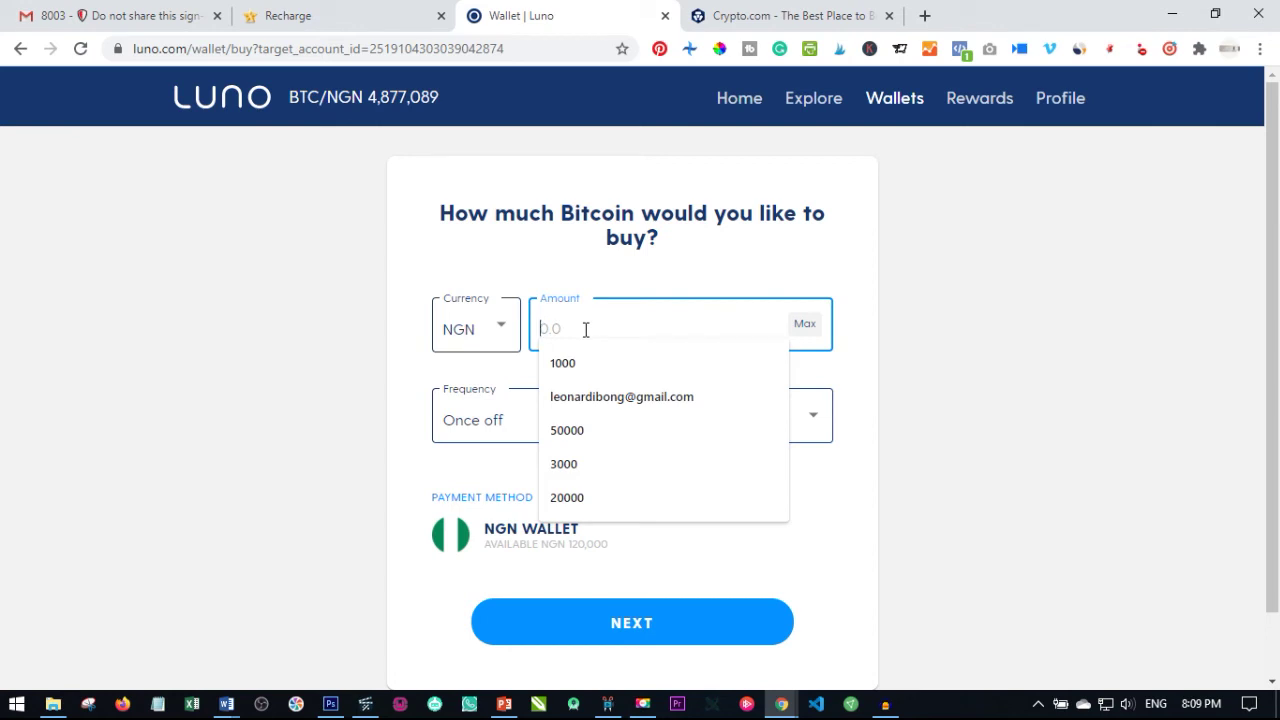
pyautogui.write('120')
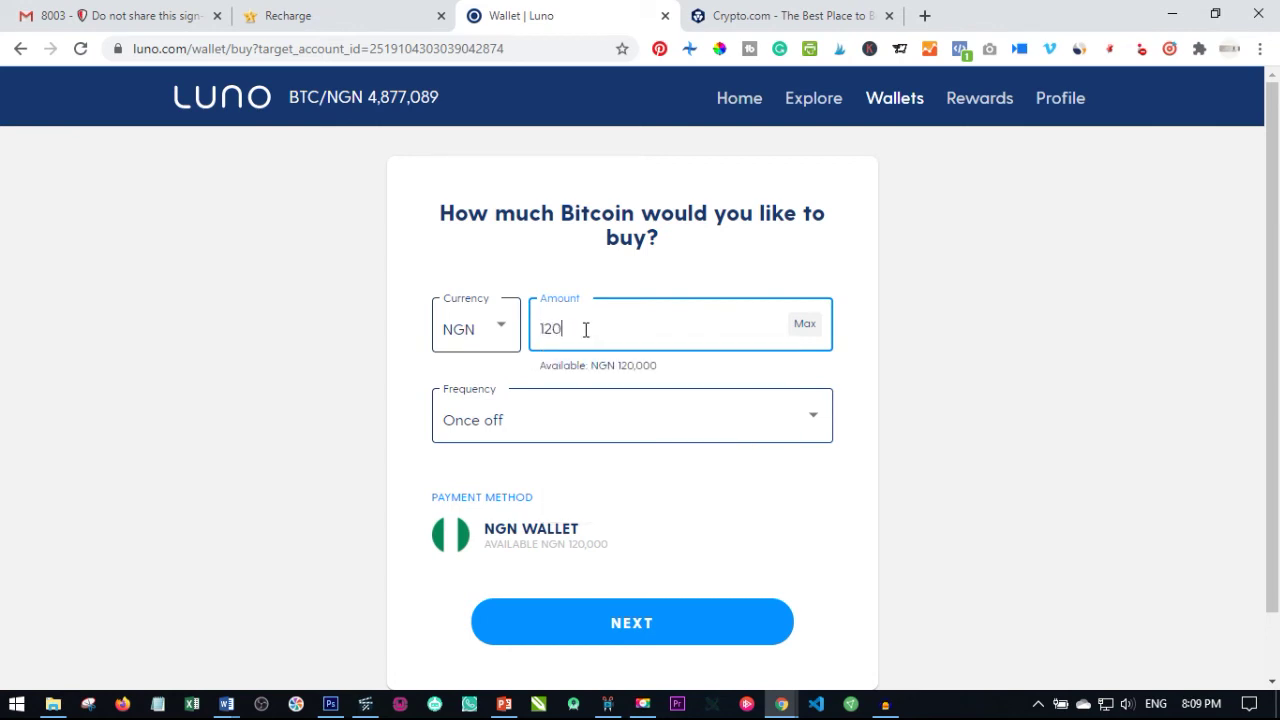
pyautogui.click(395, 445)
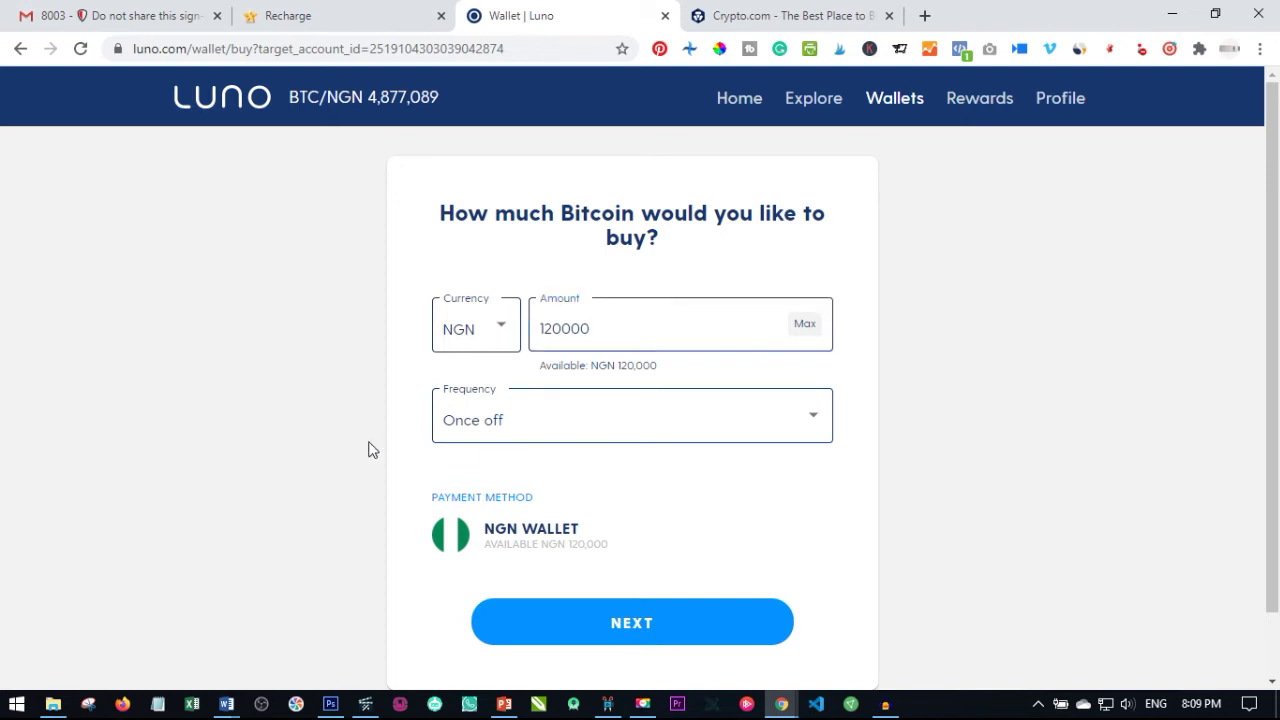
# - Keep the purchase as Once off and confirm buying BTC 0.02417913 for NGN 120,000
pyautogui.click(590, 421)
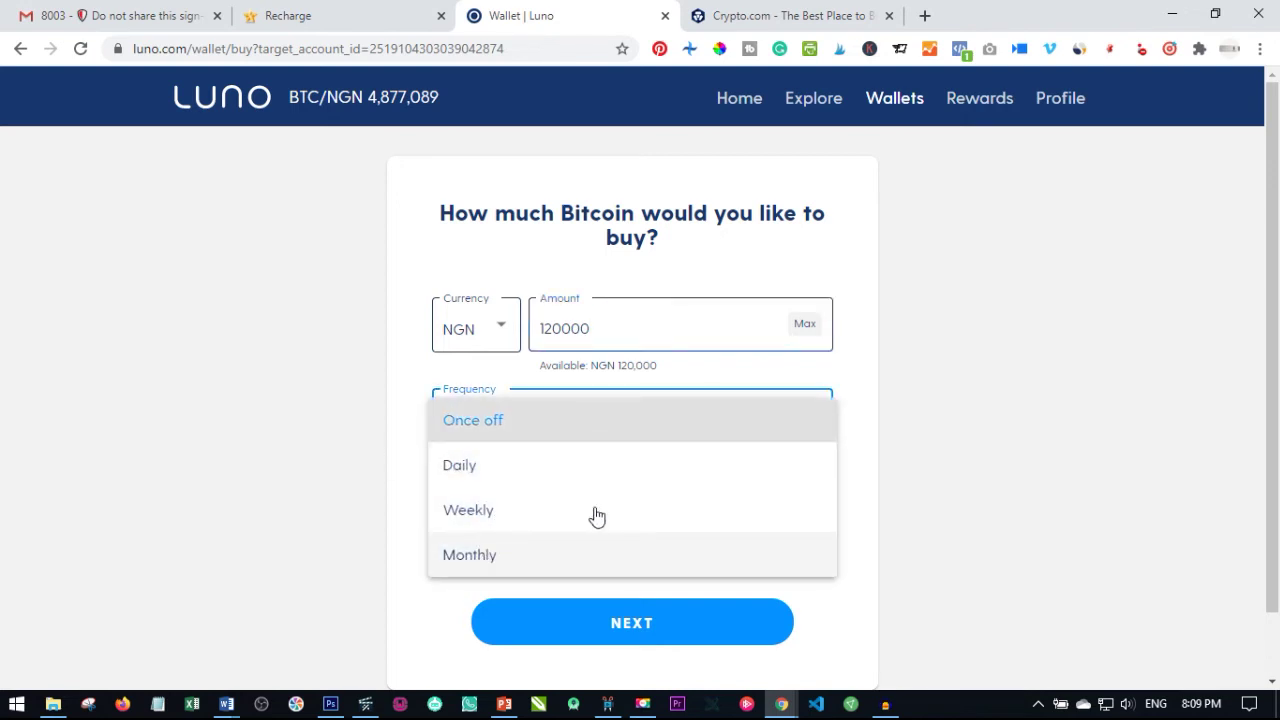
pyautogui.click(571, 420)
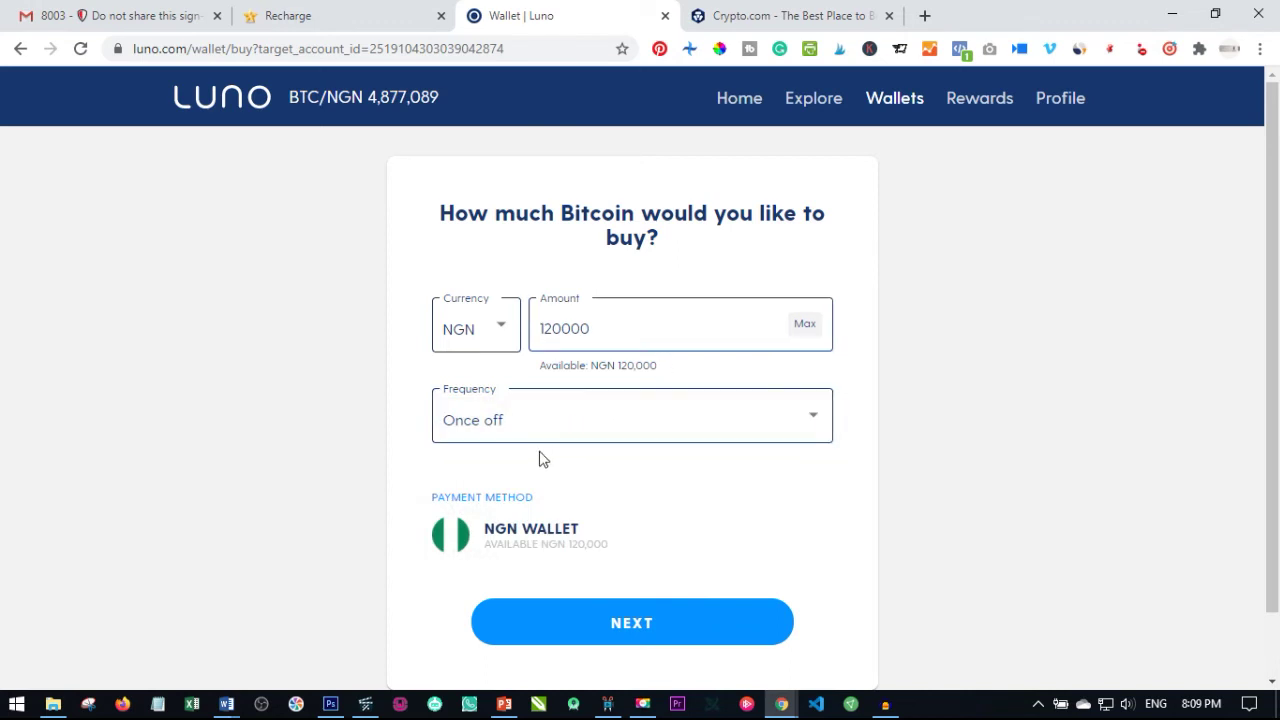
pyautogui.scroll(-2, 575, 452)
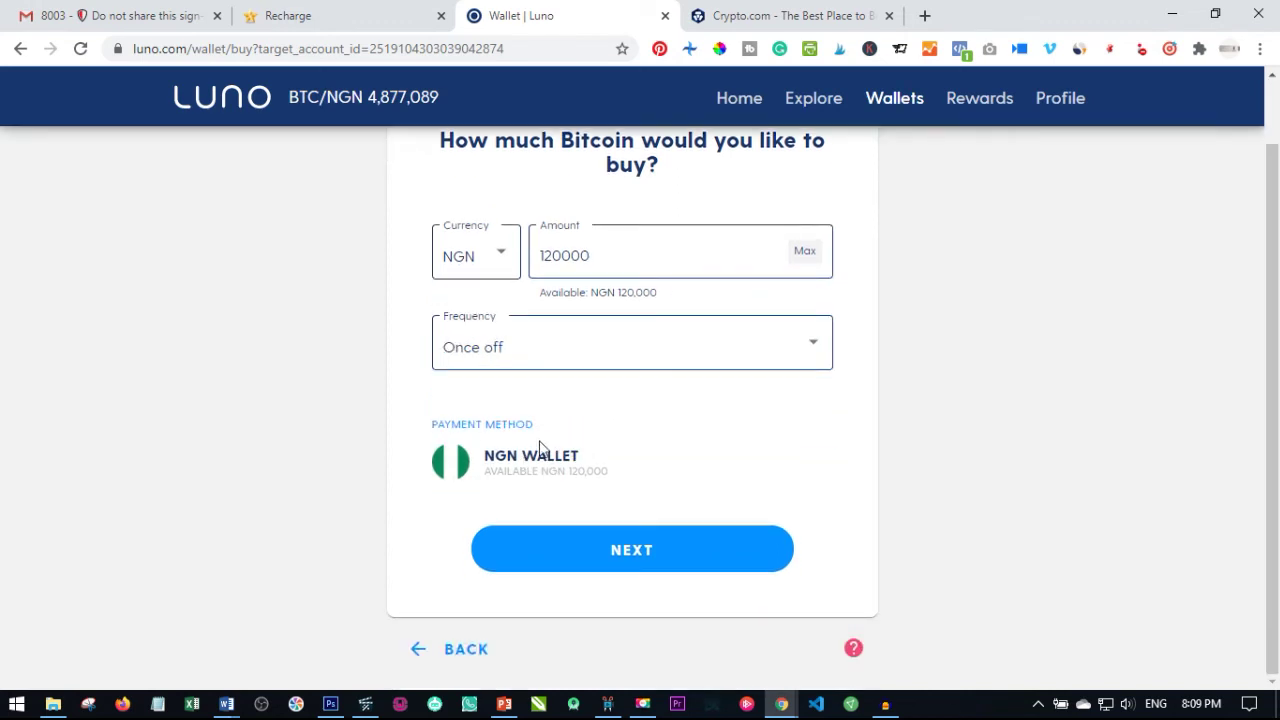
pyautogui.click(640, 551)
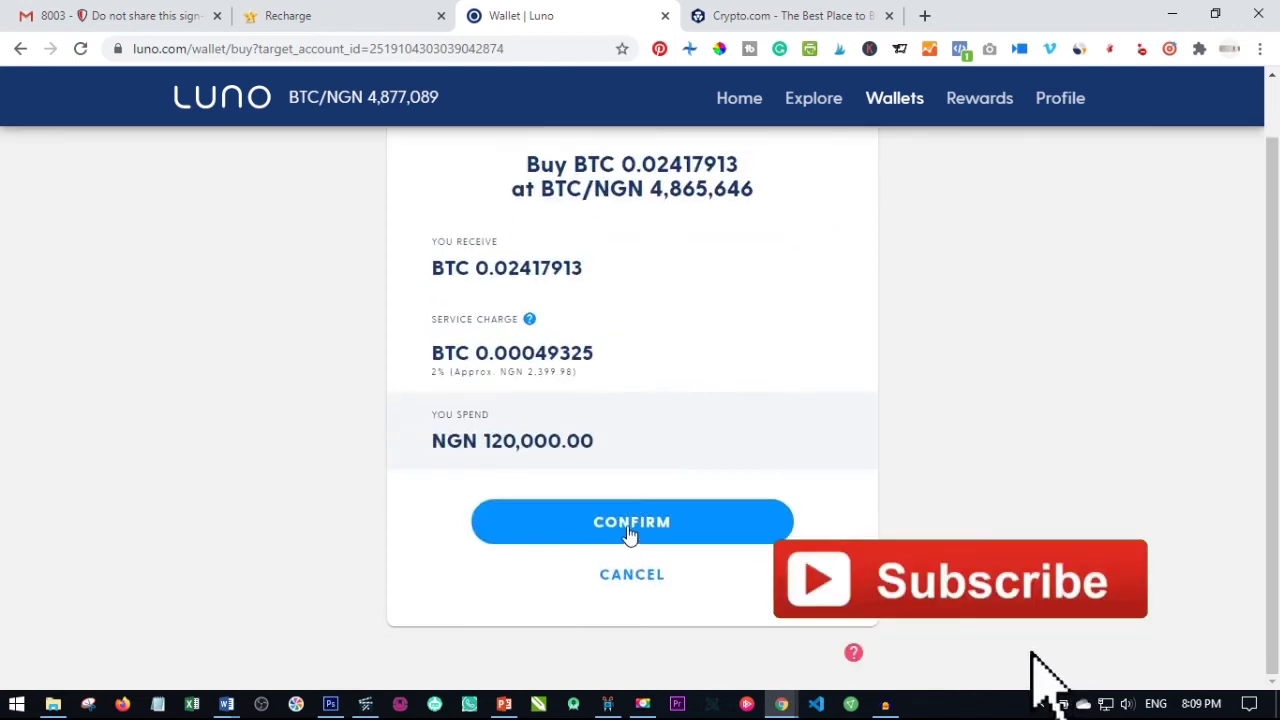
pyautogui.scroll(1, 593, 444)
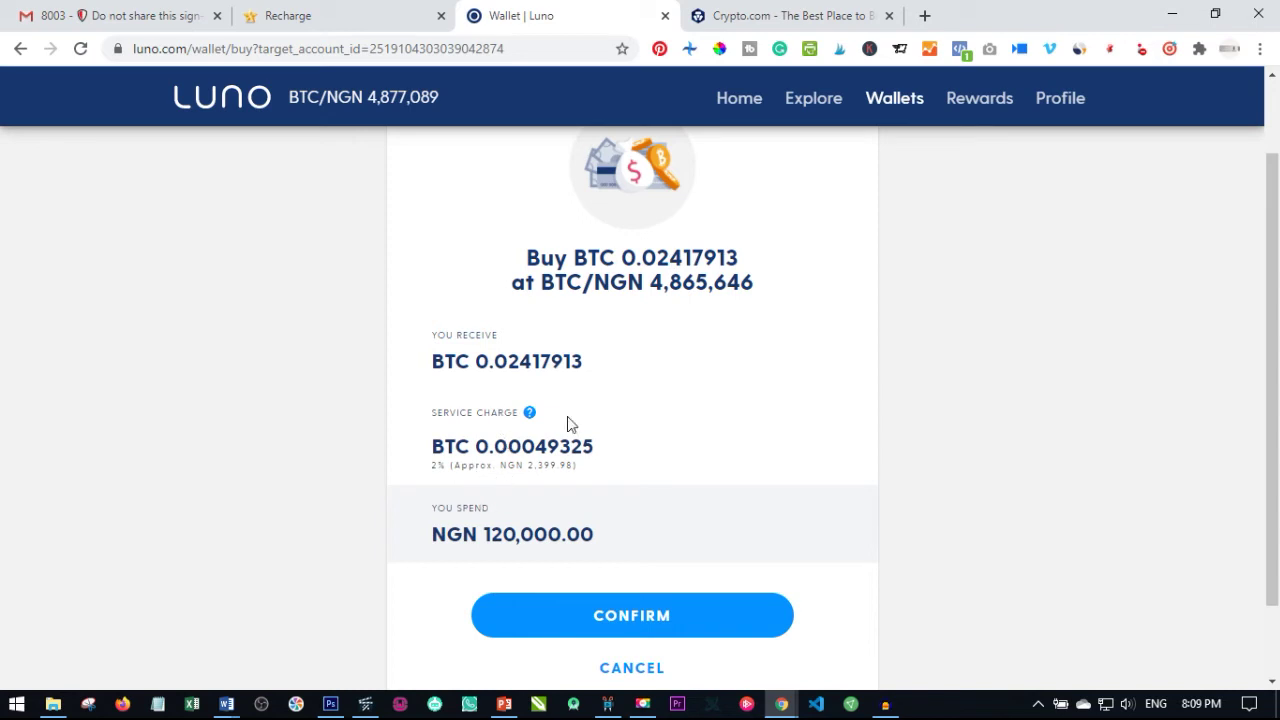
pyautogui.scroll(-1, 580, 410)
pyautogui.click(626, 524)
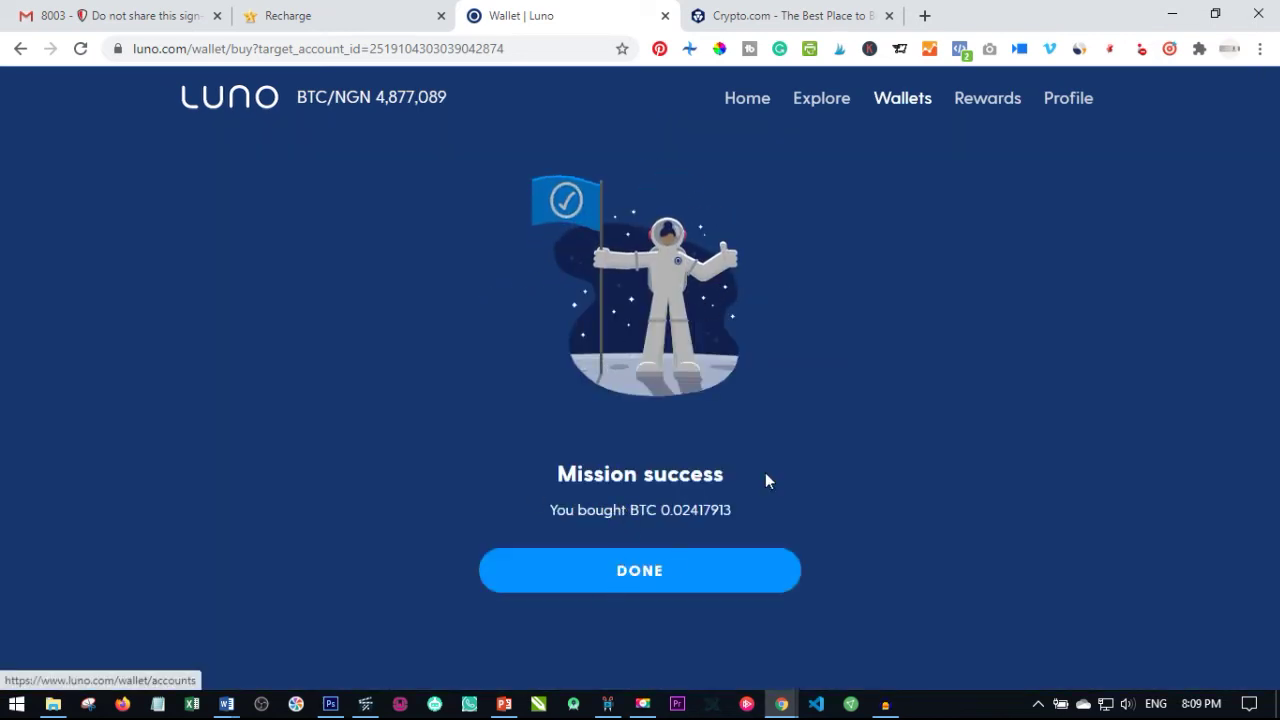
# - Finish the purchase and view the wallets overview showing BTC 0.024609 and NGN 0.00
pyautogui.click(643, 571)
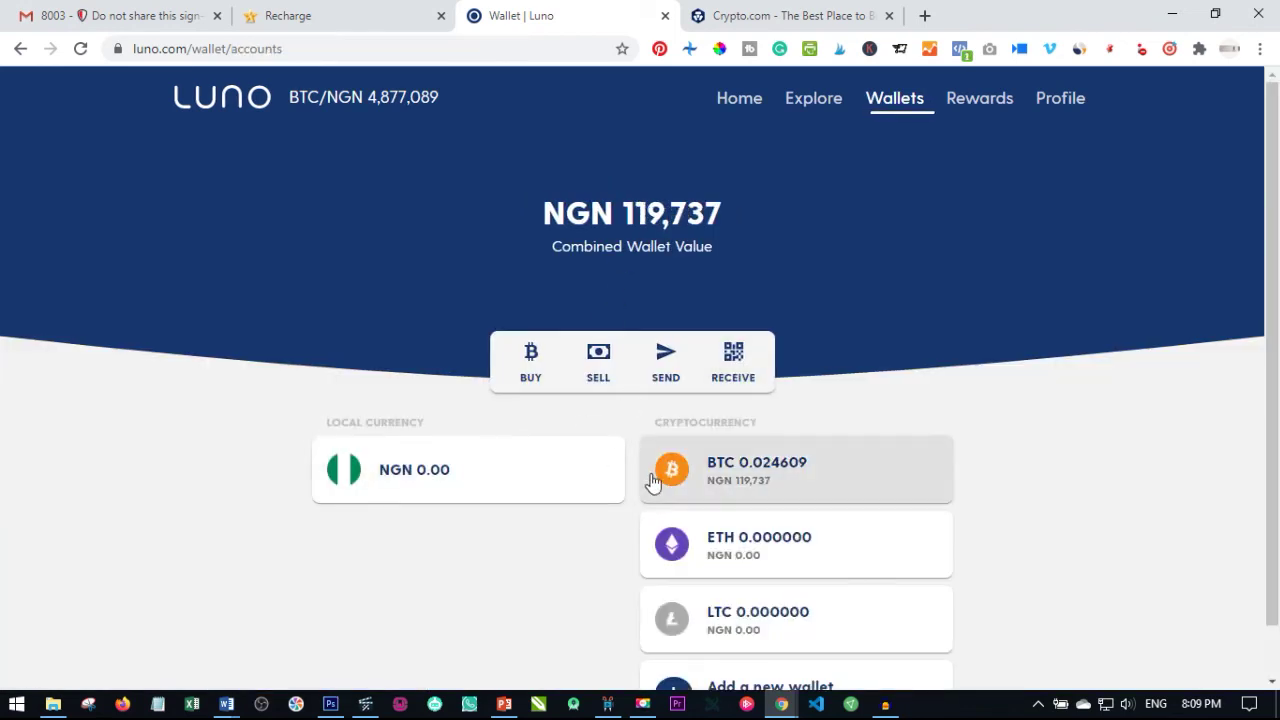
pyautogui.scroll(-1, 640, 490)
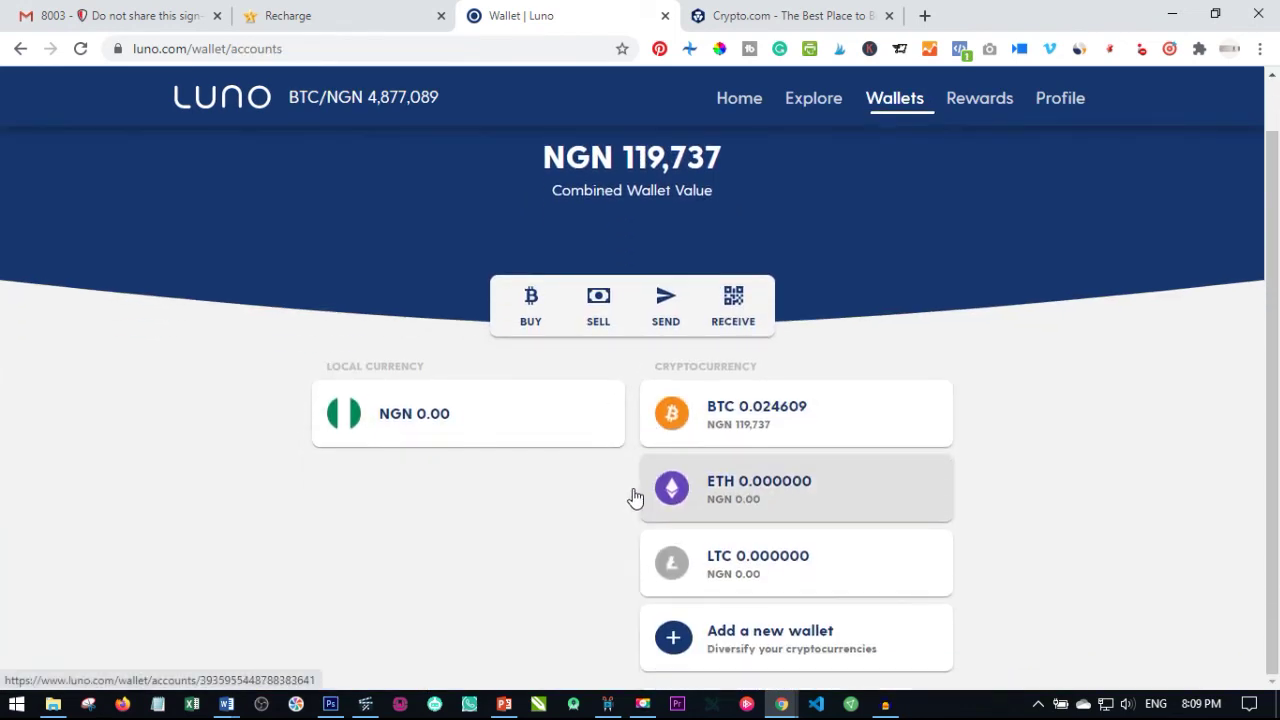
pyautogui.click(758, 428)
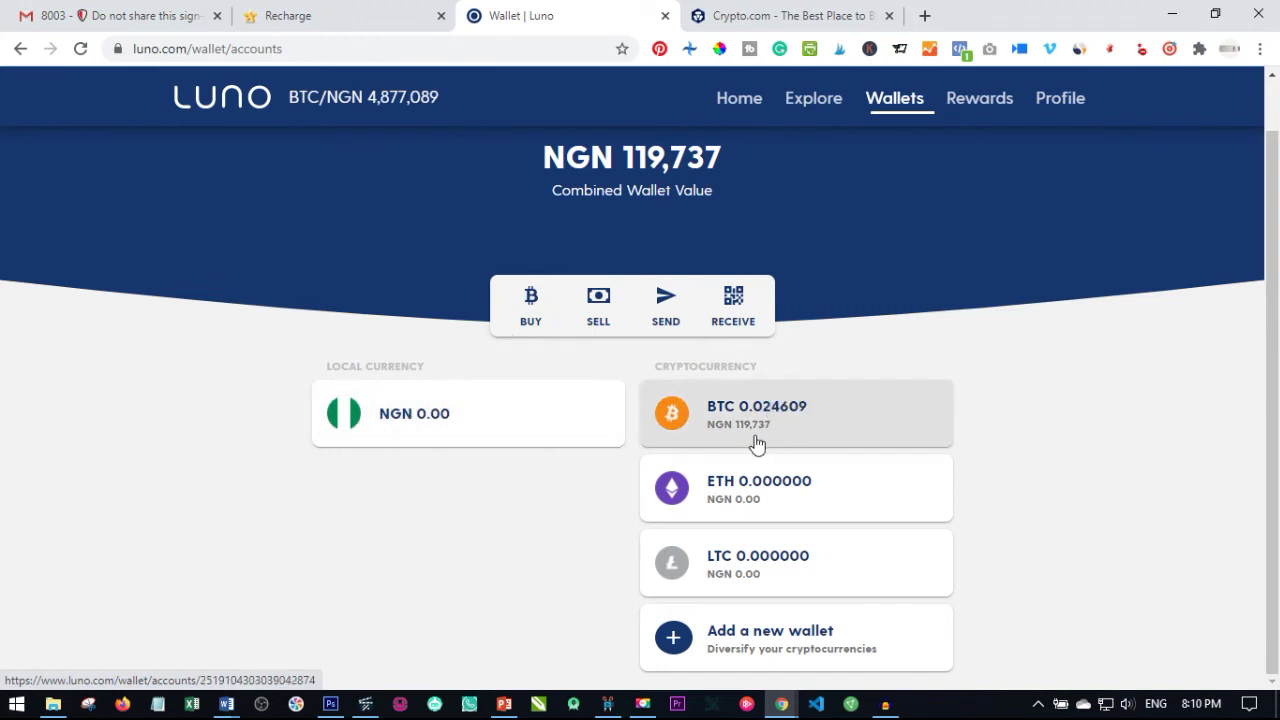
# - Copy the CHY Mall bank account address from the Recharge page and return to Luno
pyautogui.click(320, 15)
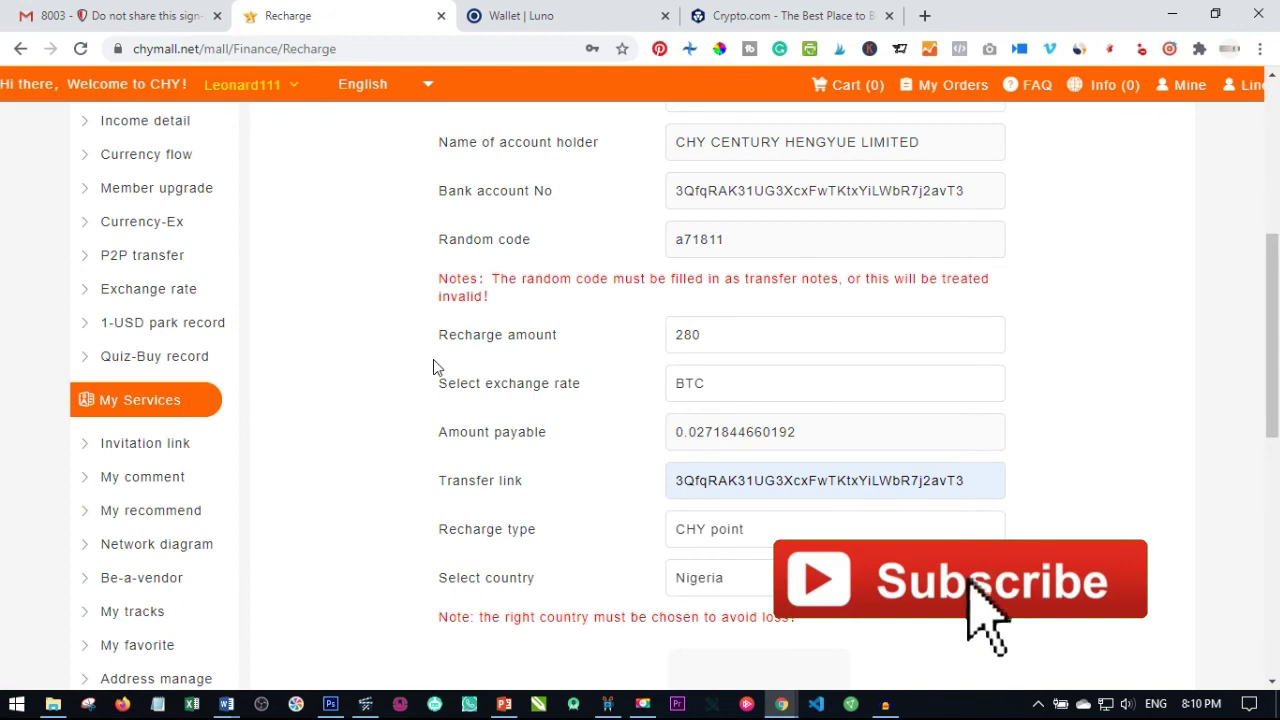
pyautogui.doubleClick(751, 188)
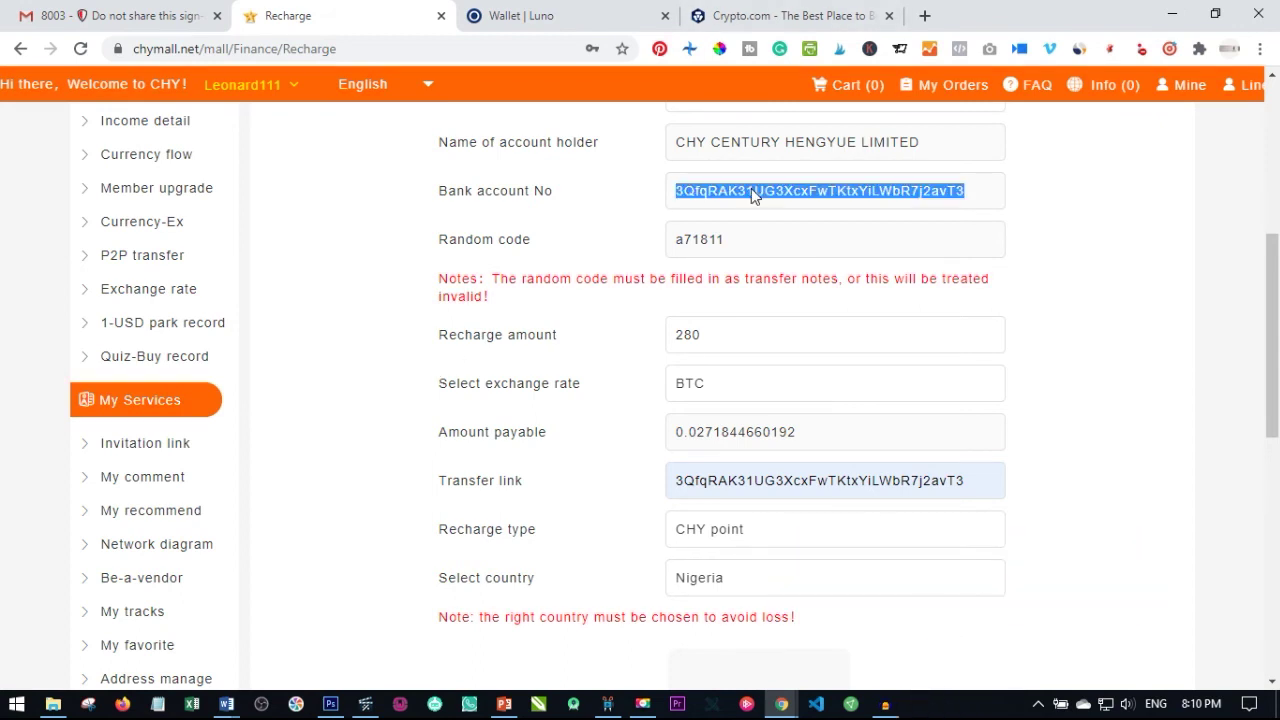
pyautogui.rightClick(751, 188)
pyautogui.click(800, 203)
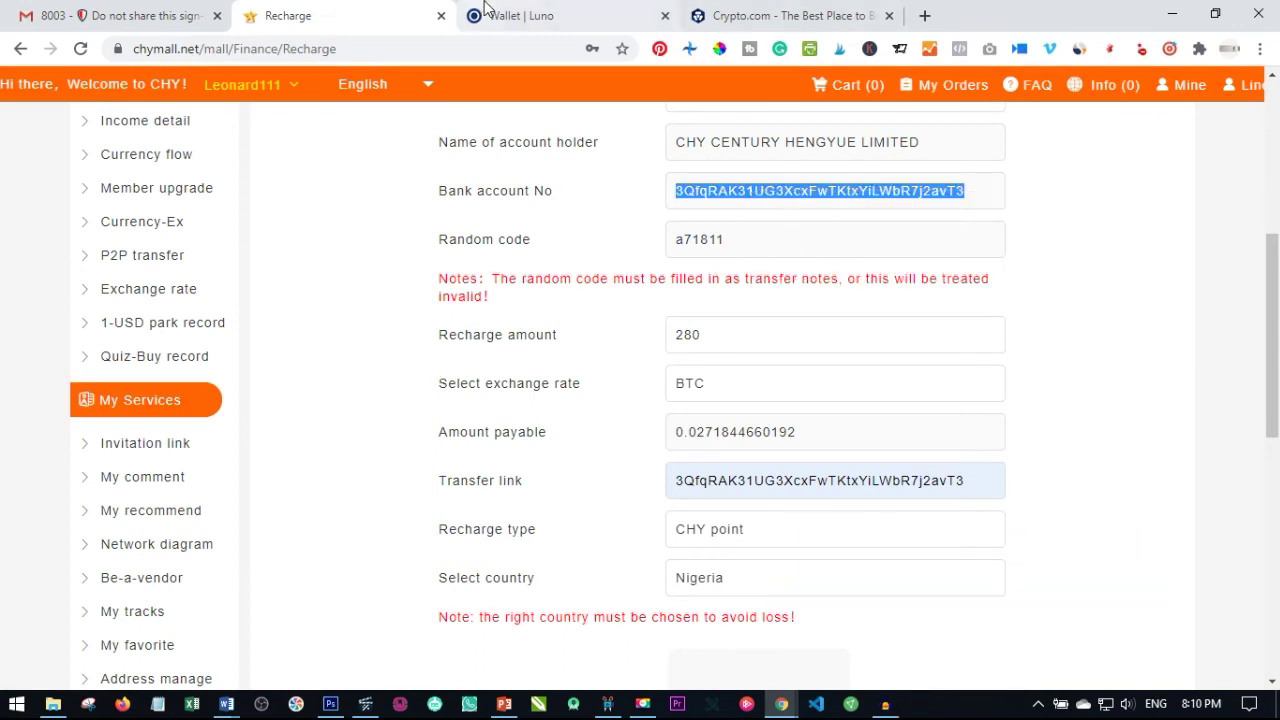
pyautogui.click(508, 14)
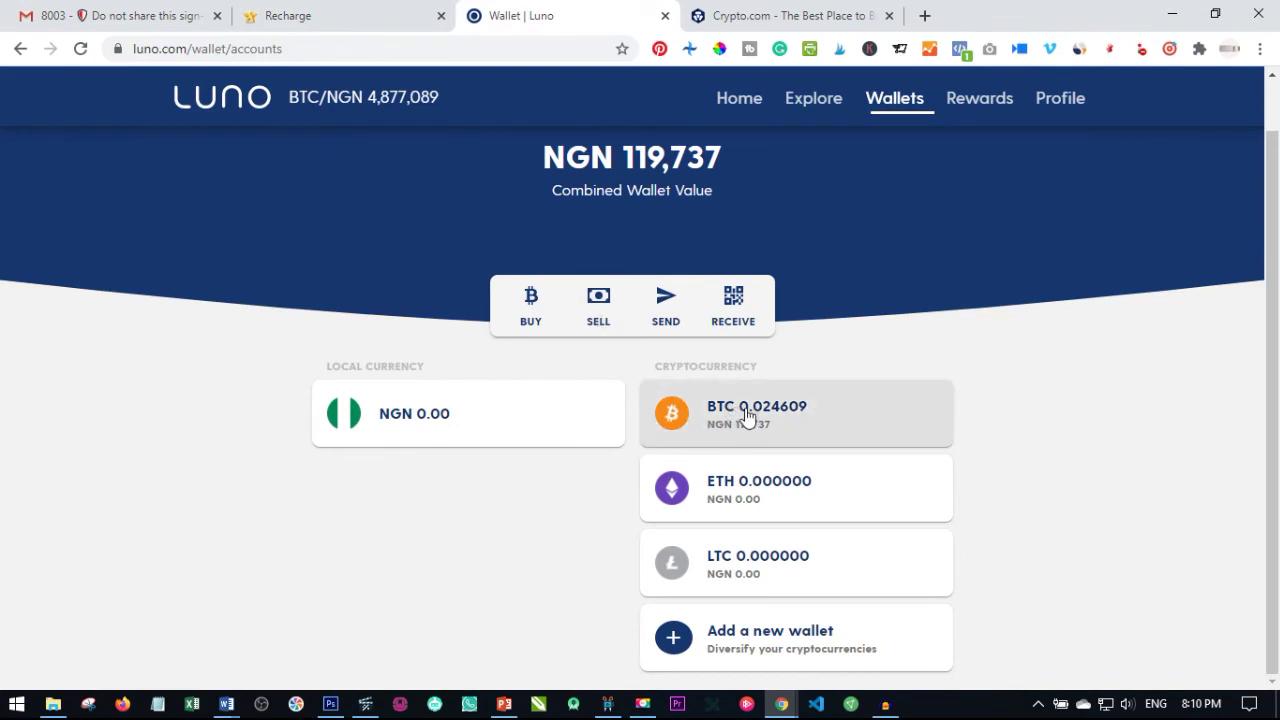
# - Start a Bitcoin send with the CHY Mall address pasted as recipient and currency BTC
pyautogui.click(666, 318)
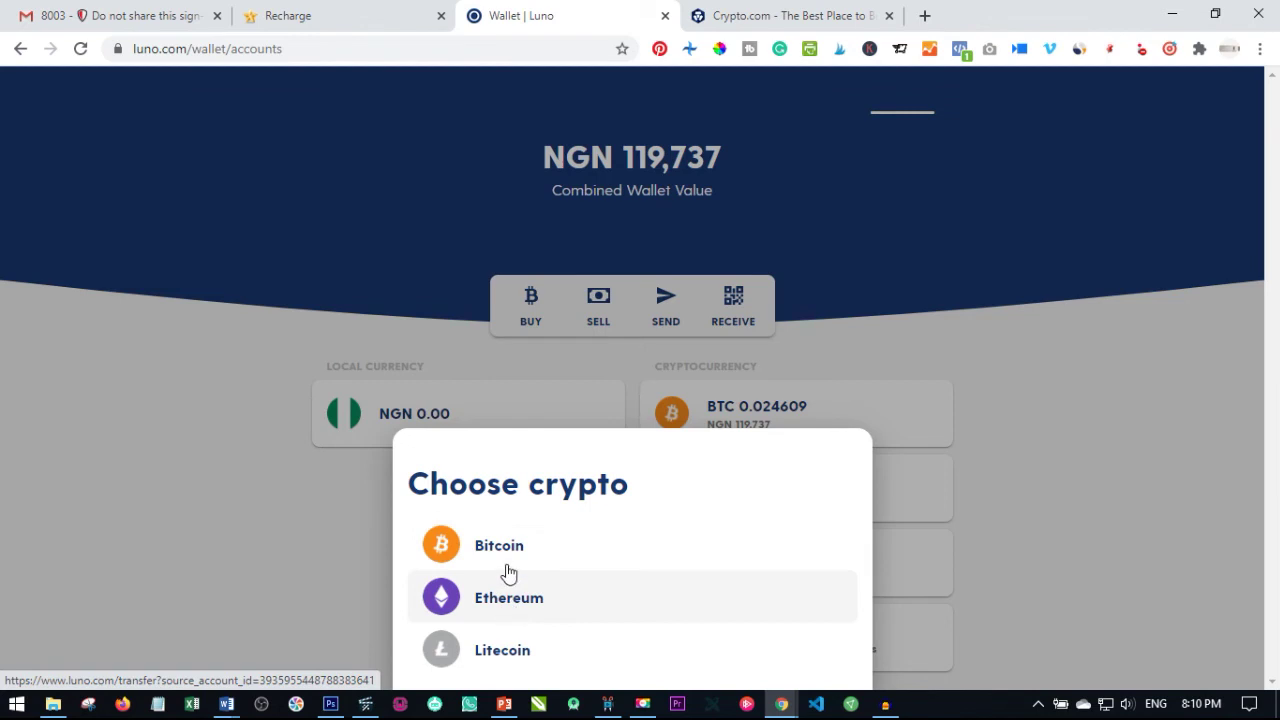
pyautogui.click(505, 546)
pyautogui.click(660, 280)
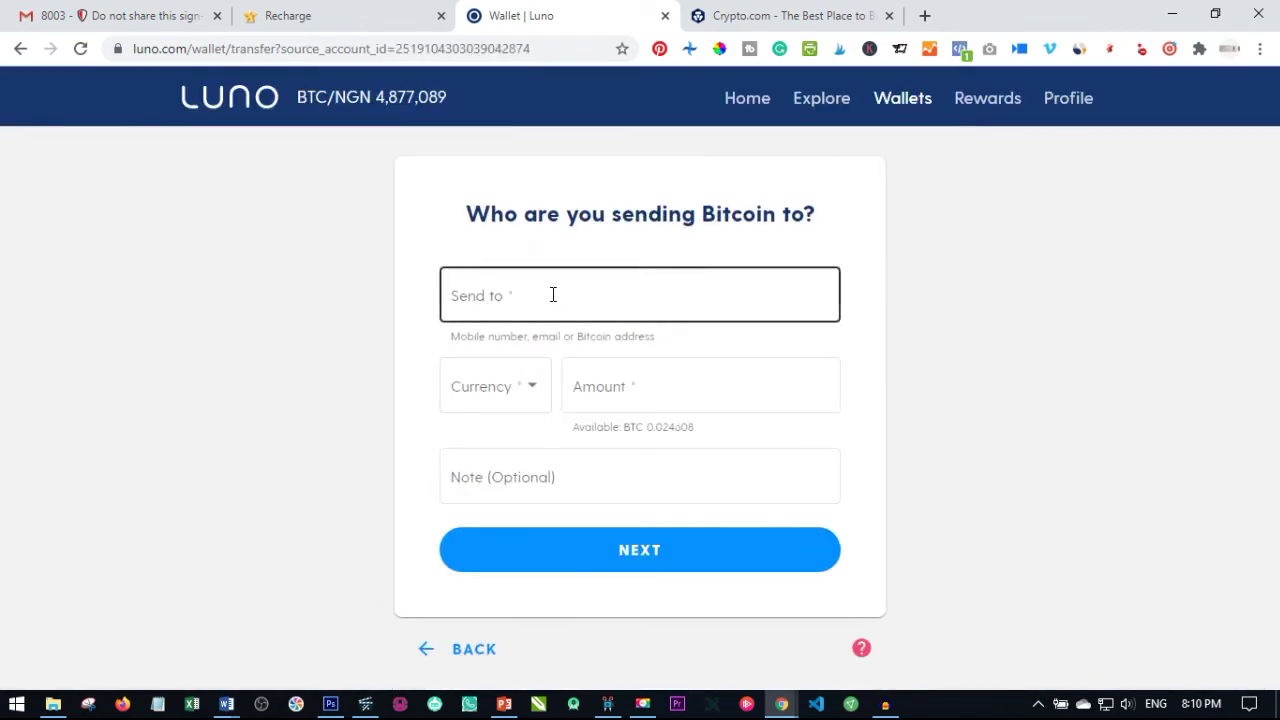
pyautogui.rightClick(479, 296)
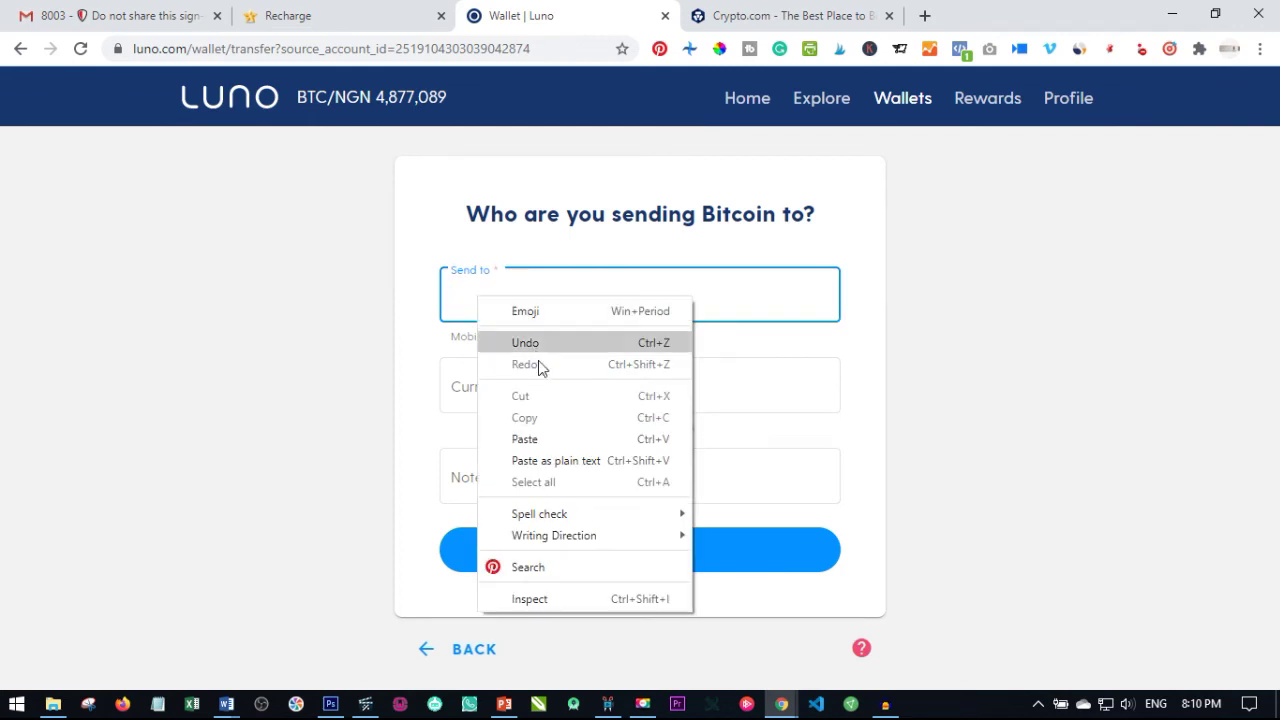
pyautogui.click(532, 443)
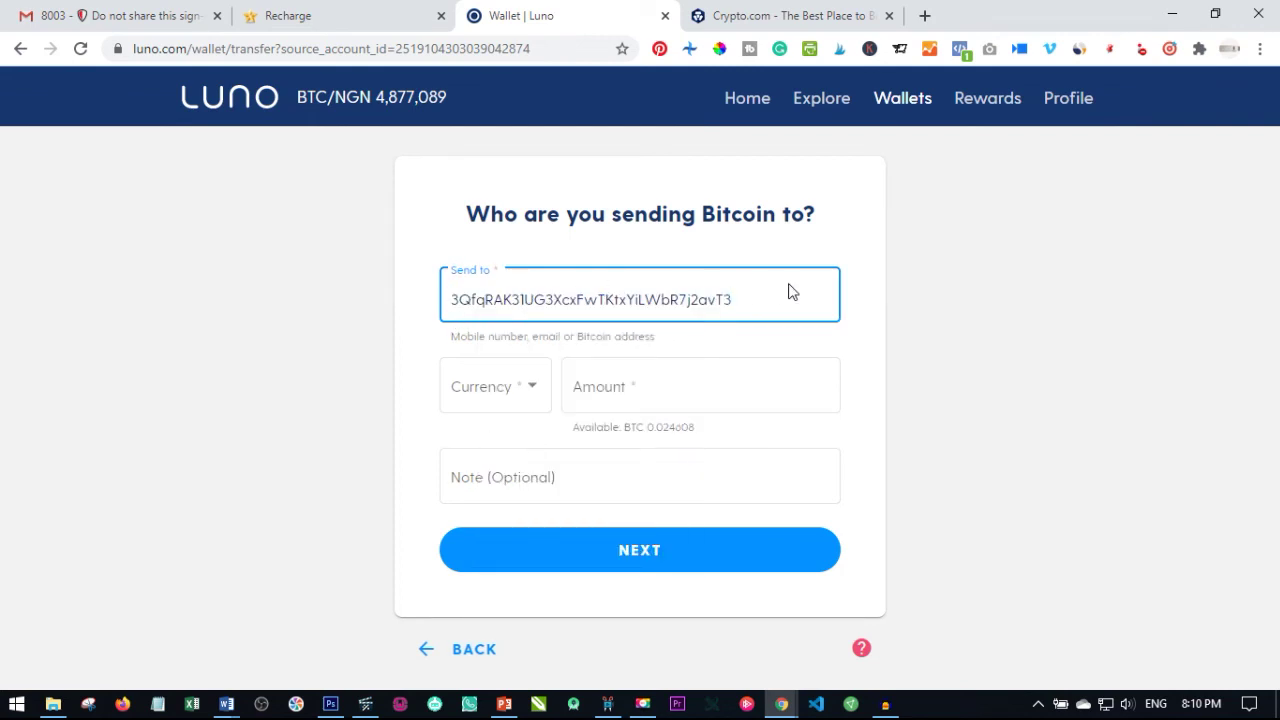
pyautogui.click(536, 390)
pyautogui.click(461, 392)
# - Copy the CHY Mall amount payable and paste 0.0271844660192 into the send Amount
pyautogui.click(330, 12)
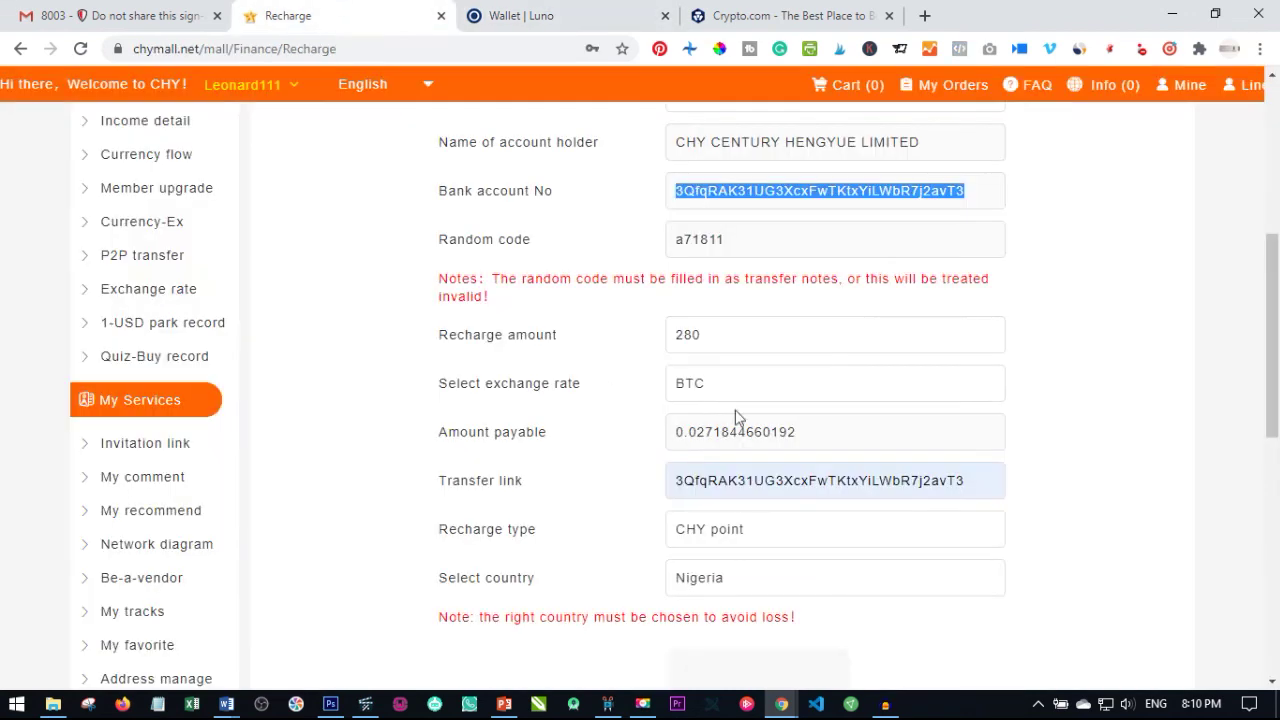
pyautogui.doubleClick(729, 435)
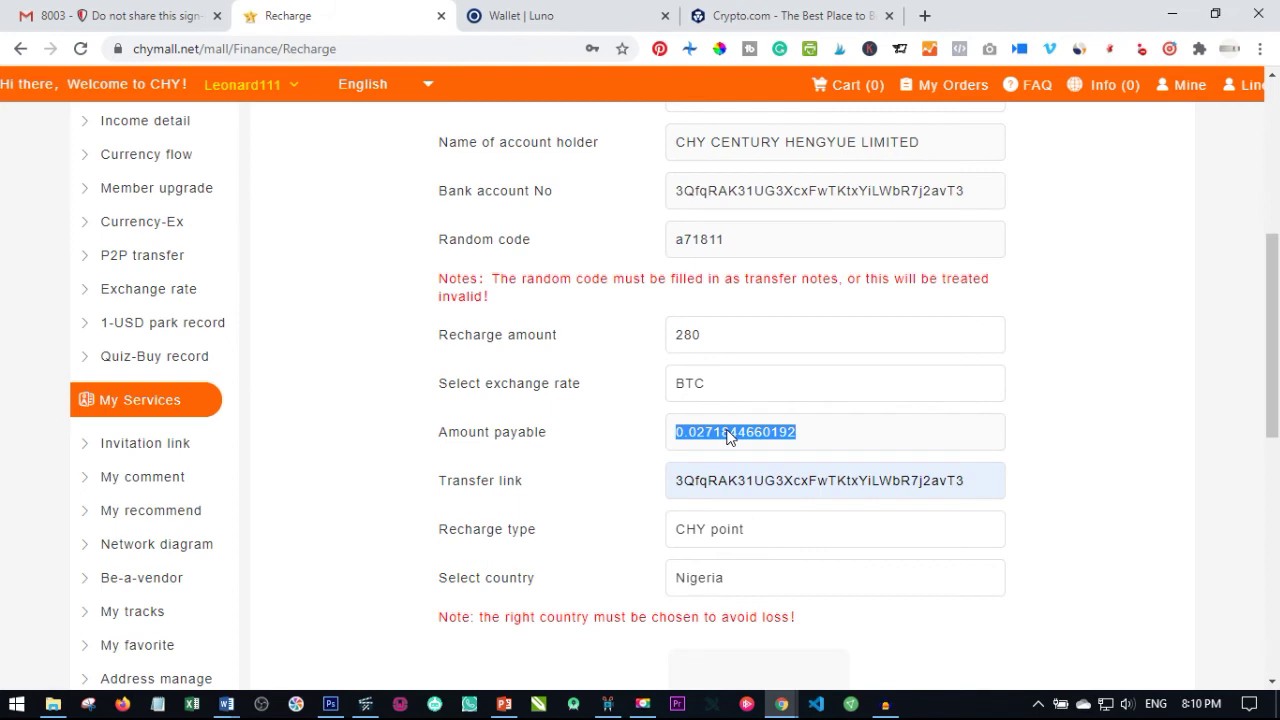
pyautogui.rightClick(729, 435)
pyautogui.click(750, 446)
pyautogui.click(537, 12)
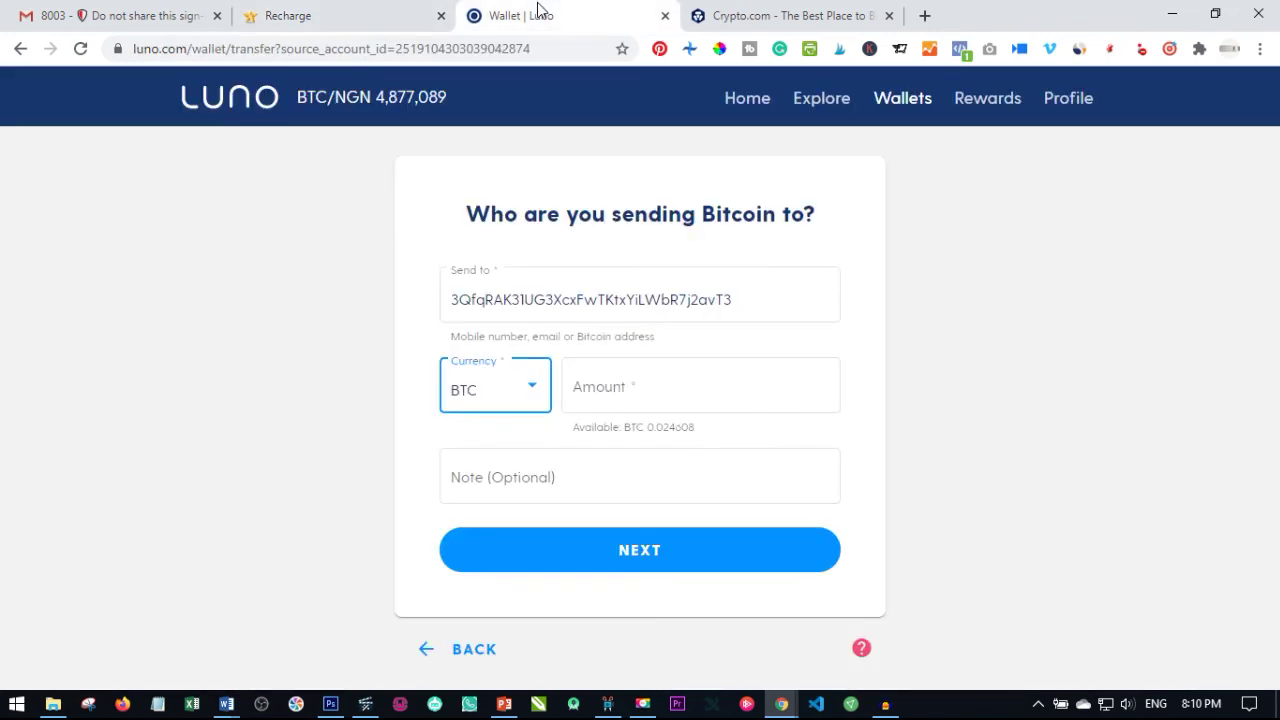
pyautogui.click(634, 389)
pyautogui.rightClick(634, 389)
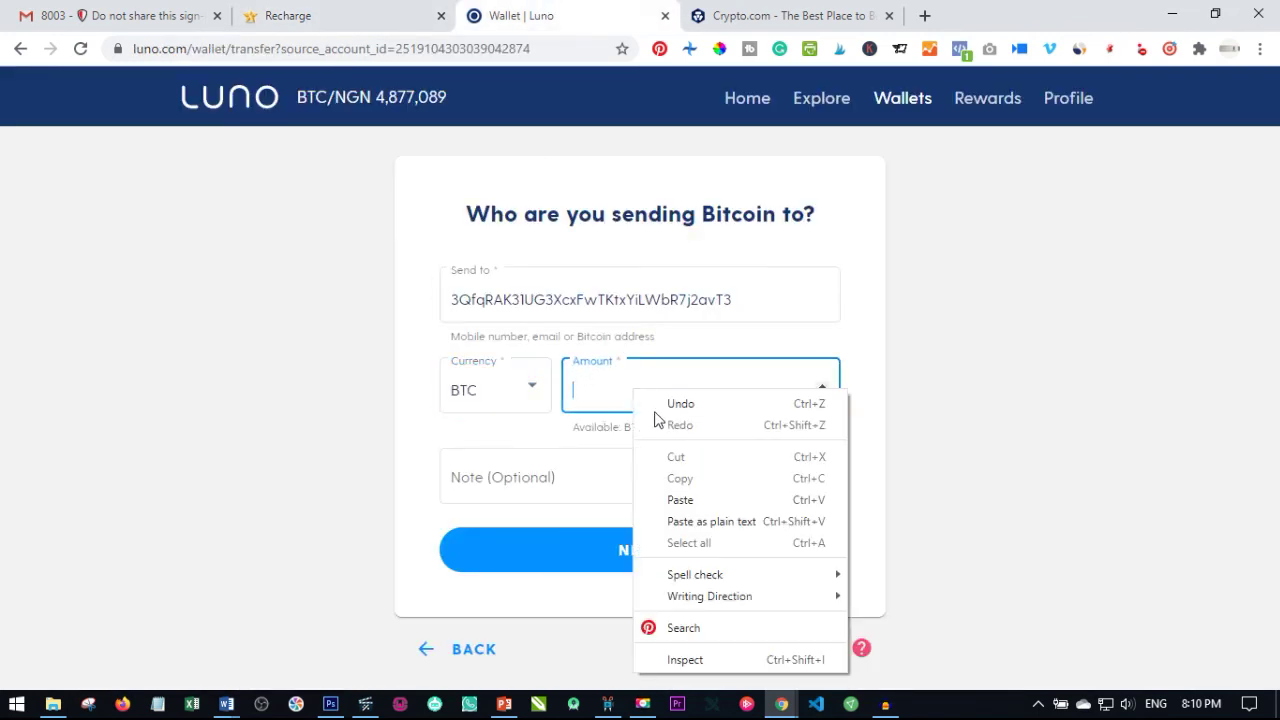
pyautogui.click(700, 498)
pyautogui.click(389, 483)
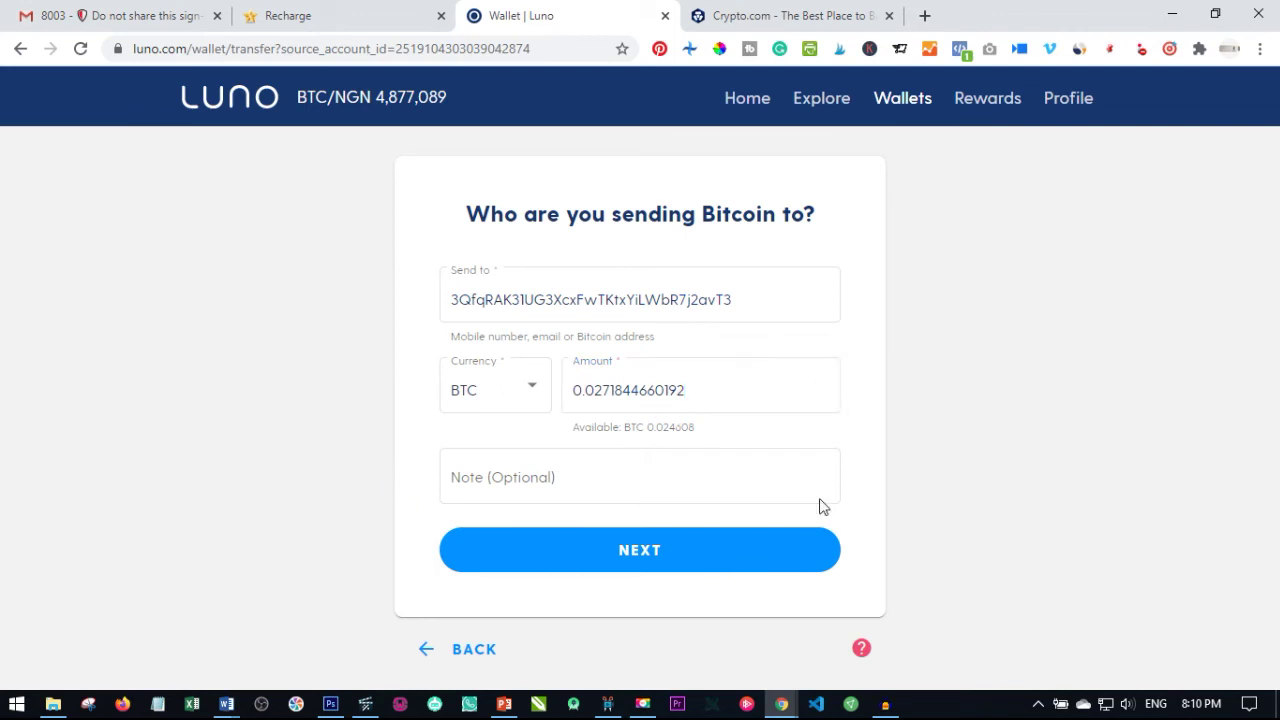
# - Copy the CHY Mall random code and focus the send form's Note field
pyautogui.click(314, 12)
pyautogui.doubleClick(698, 244)
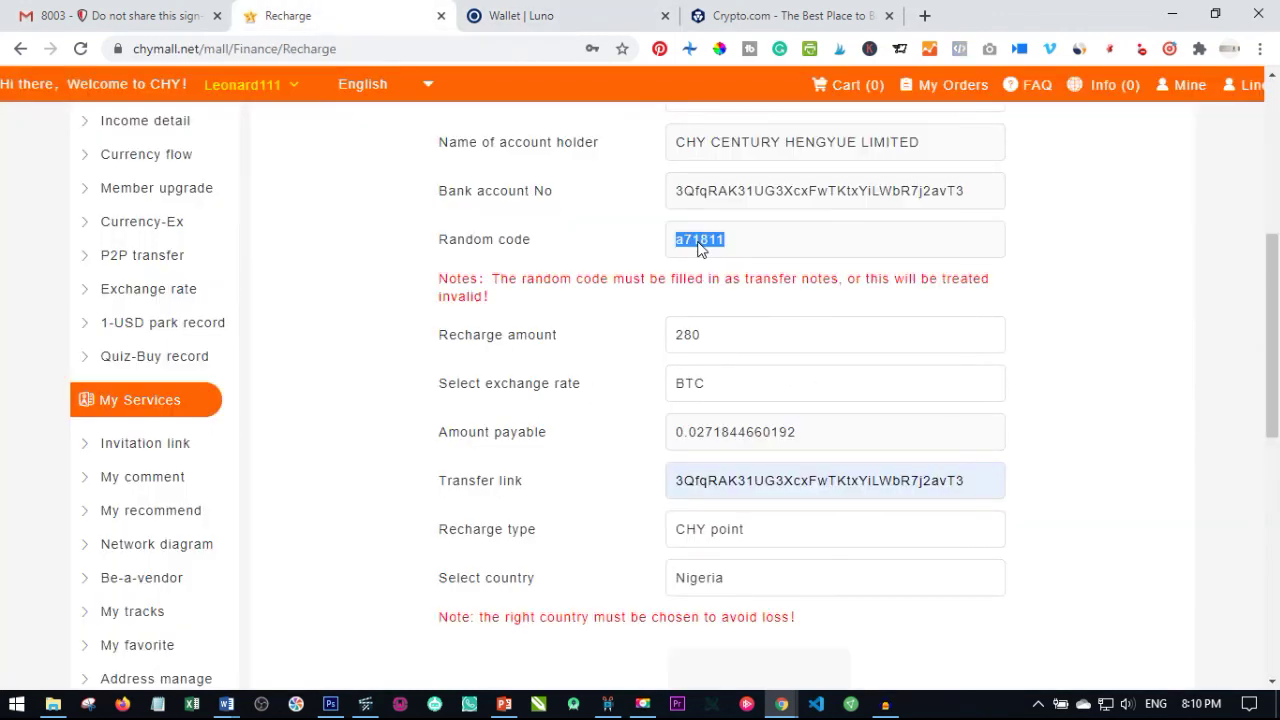
pyautogui.rightClick(698, 248)
pyautogui.click(725, 255)
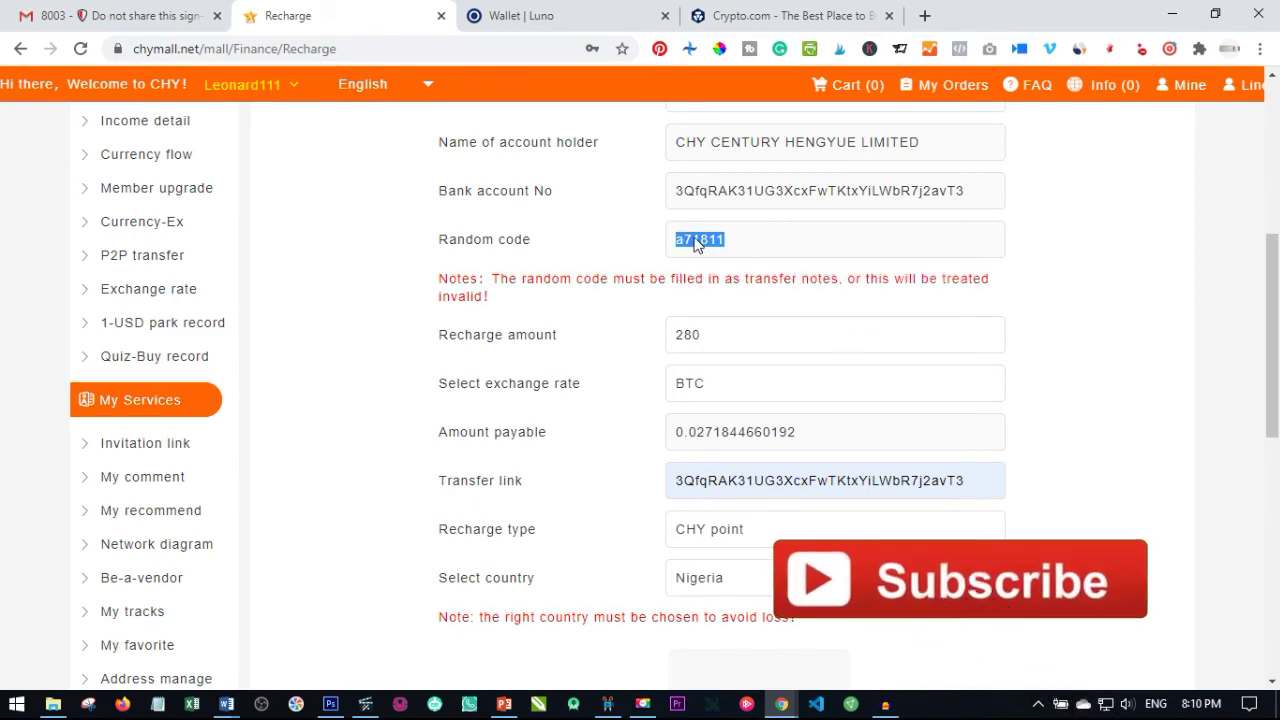
pyautogui.click(566, 477)
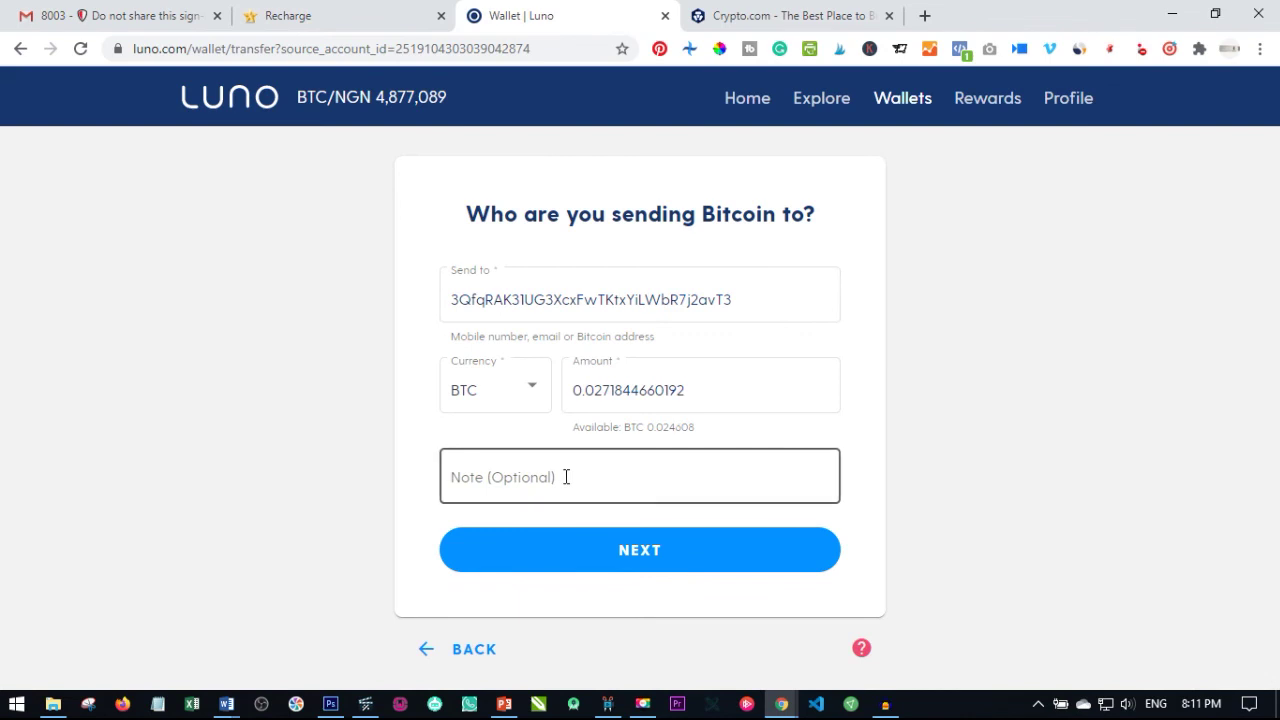
# - Paste the CHY Mall random code into the send form's Note field
pyautogui.rightClick(541, 474)
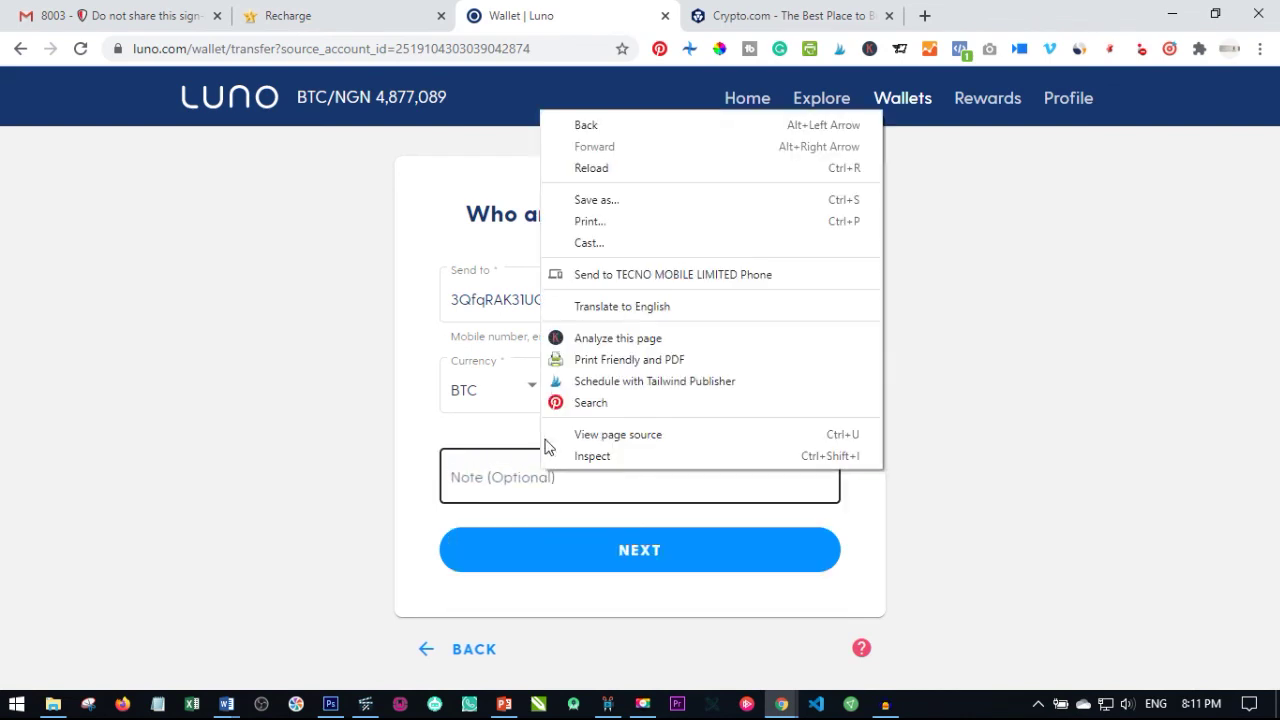
pyautogui.rightClick(457, 479)
pyautogui.click(508, 304)
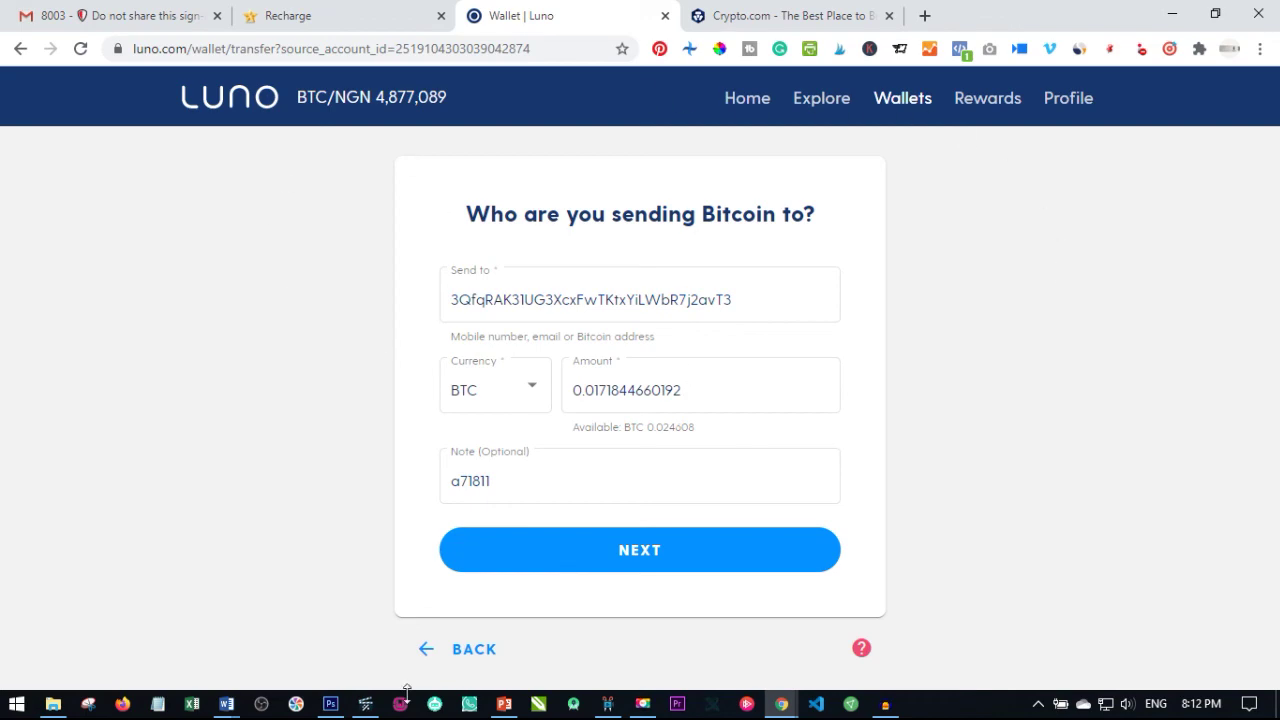
# - Return to the CHY Mall recharge form and review its 0.0271844660192 BTC payable and Nigeria country details
pyautogui.click(300, 13)
pyautogui.scroll(-3, 519, 243)
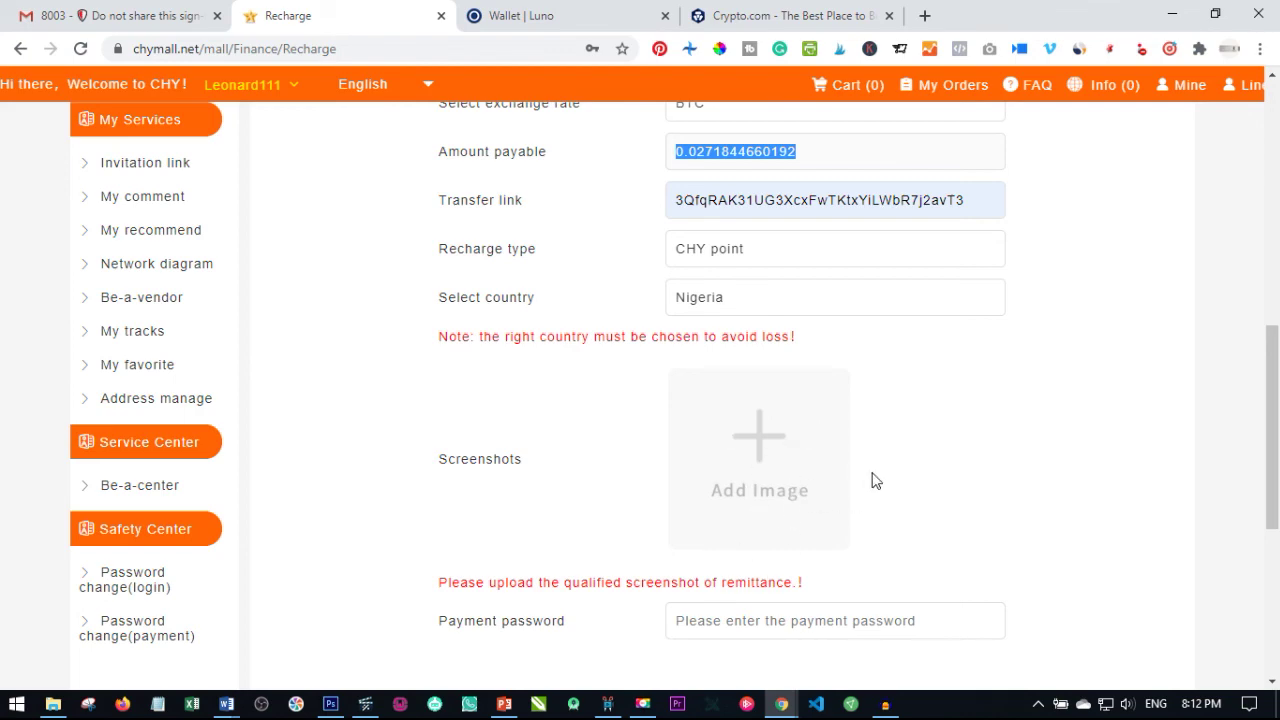
pyautogui.scroll(1, 870, 485)
pyautogui.scroll(-4, 831, 555)
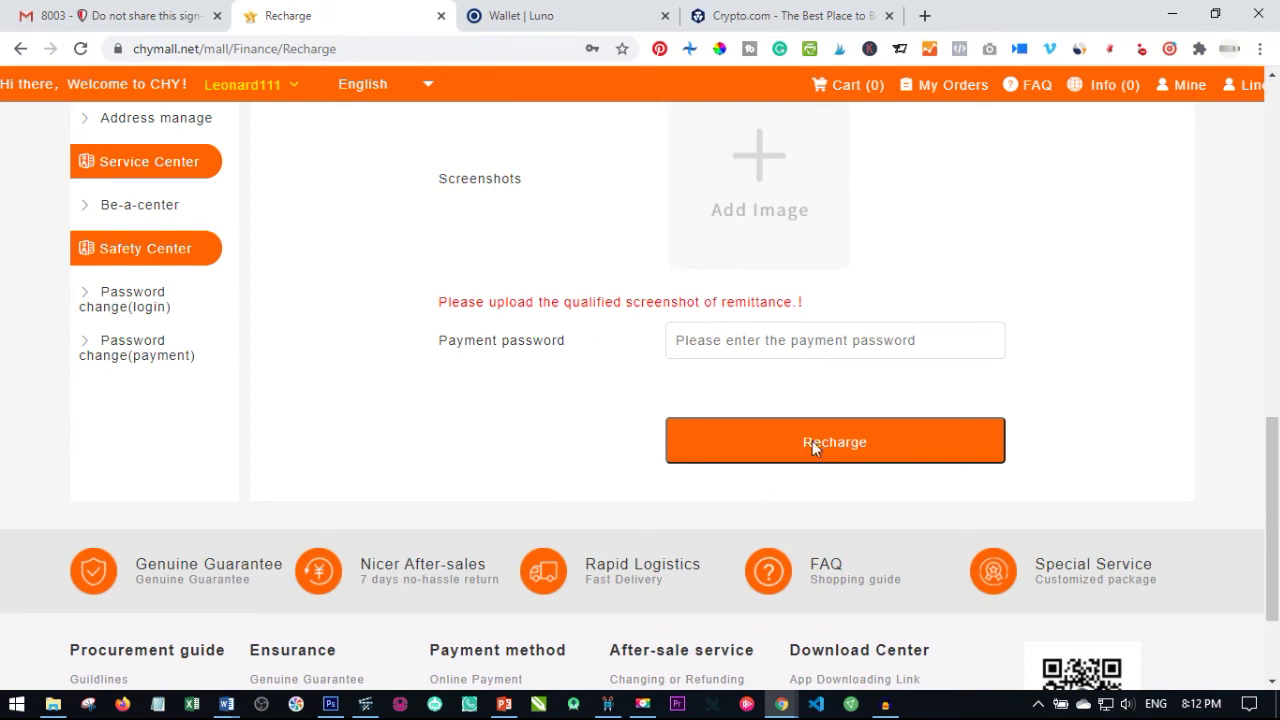
pyautogui.scroll(8, 680, 420)
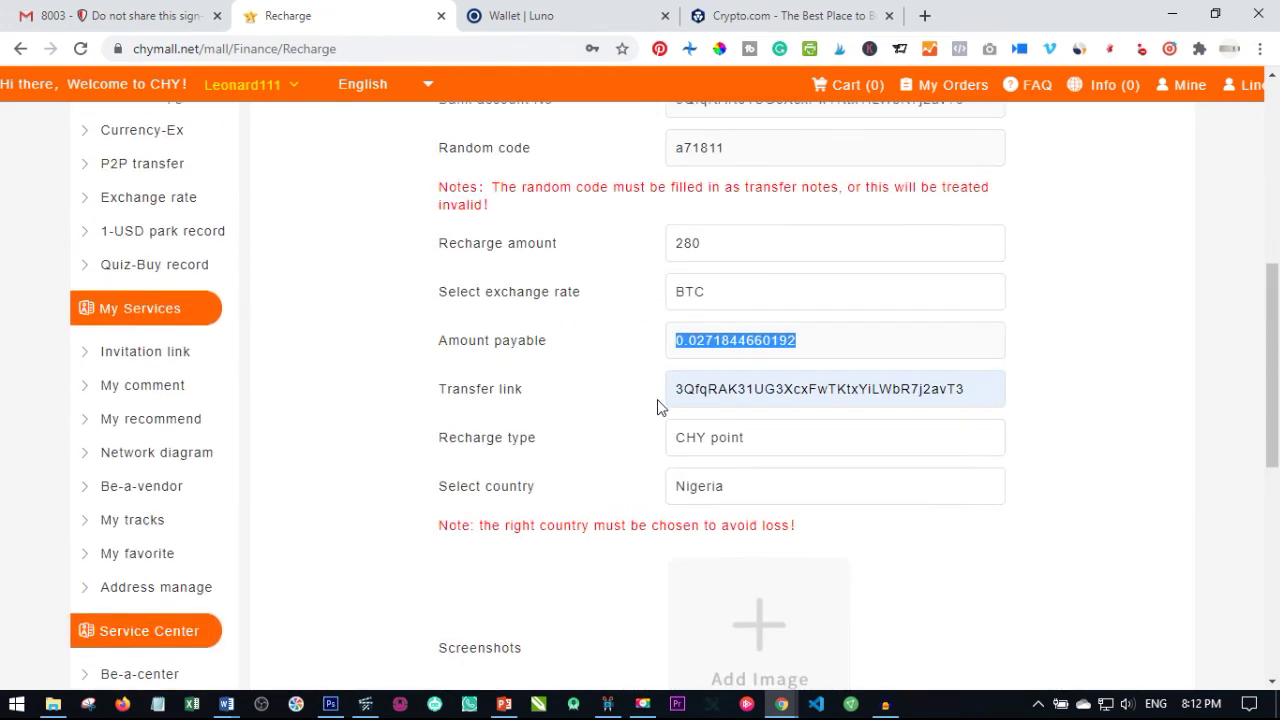